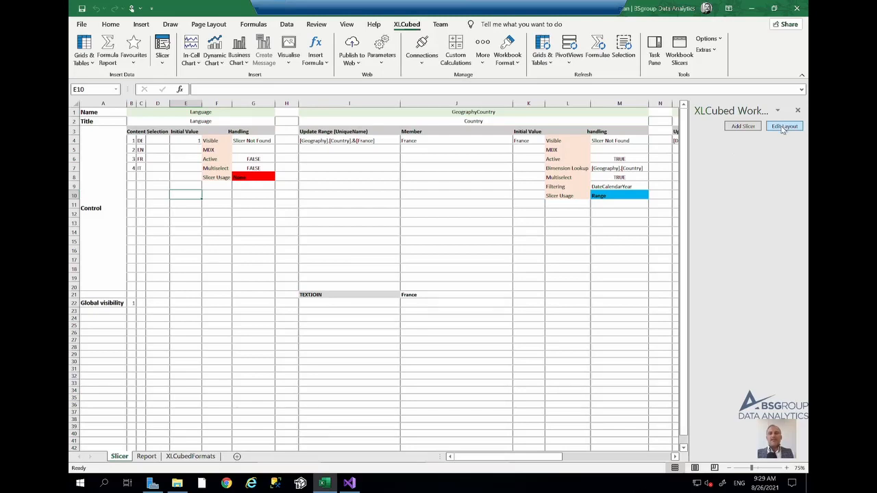
- Add a new slicer using an Excel range as data source, selecting cells B4:C7
click(744, 127)
click(231, 121)
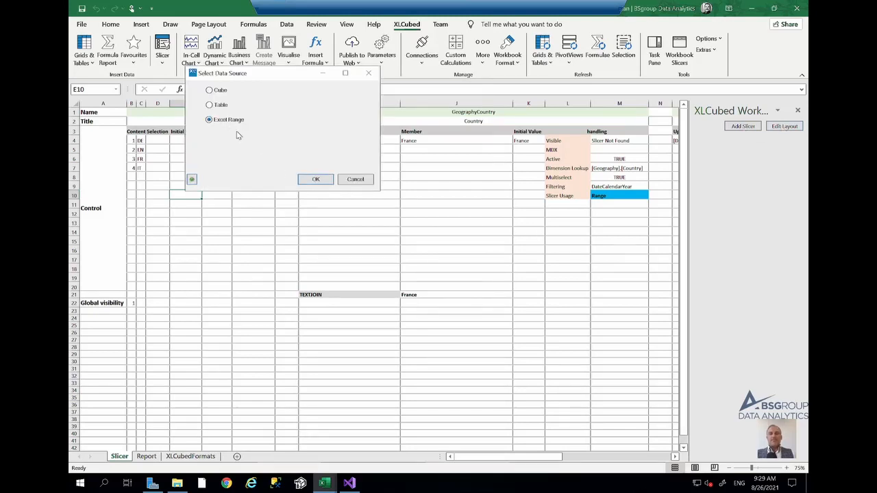
click(316, 180)
click(338, 206)
drag(133, 141, 140, 167)
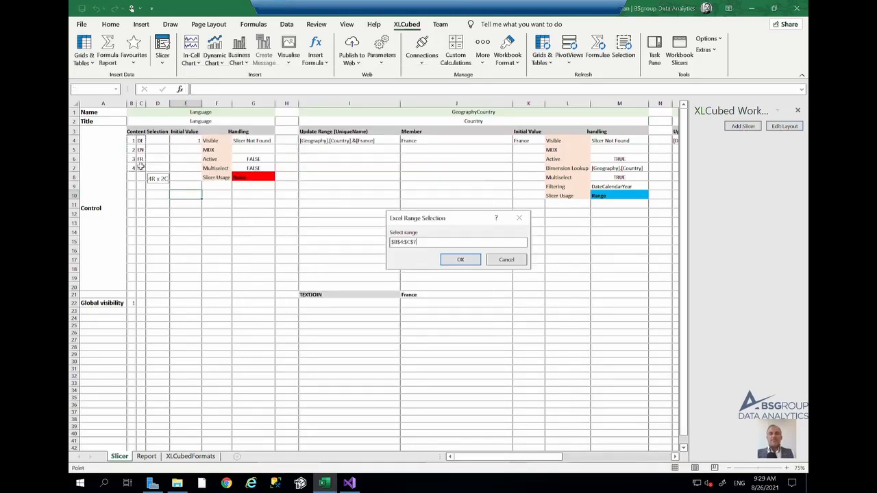
click(455, 264)
- Name the slicer Language and take its title from cell B2
click(297, 180)
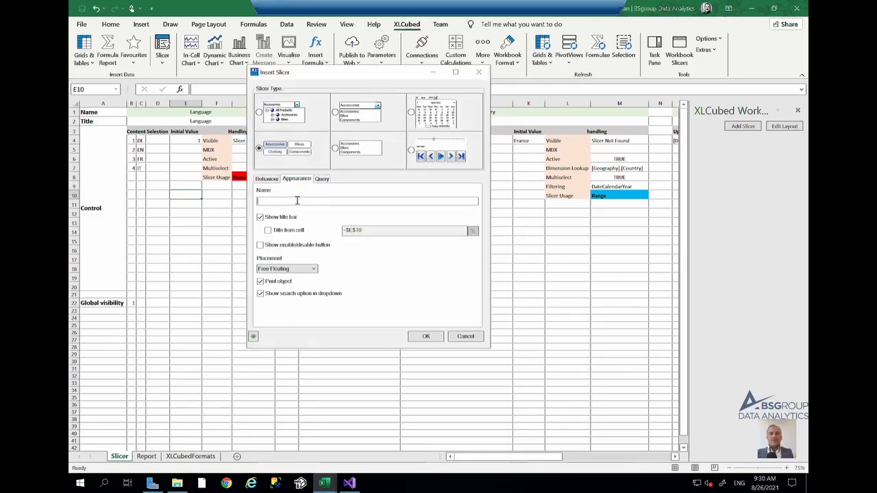
text(Lan)
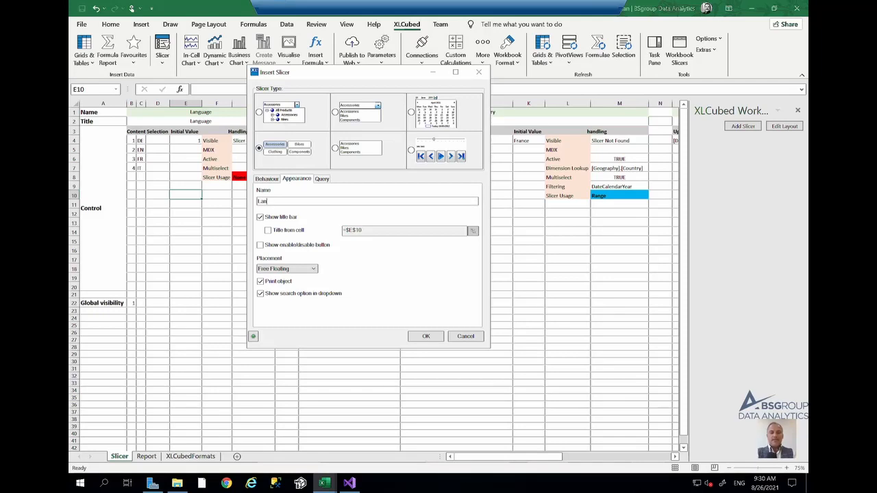
text(guage)
click(297, 232)
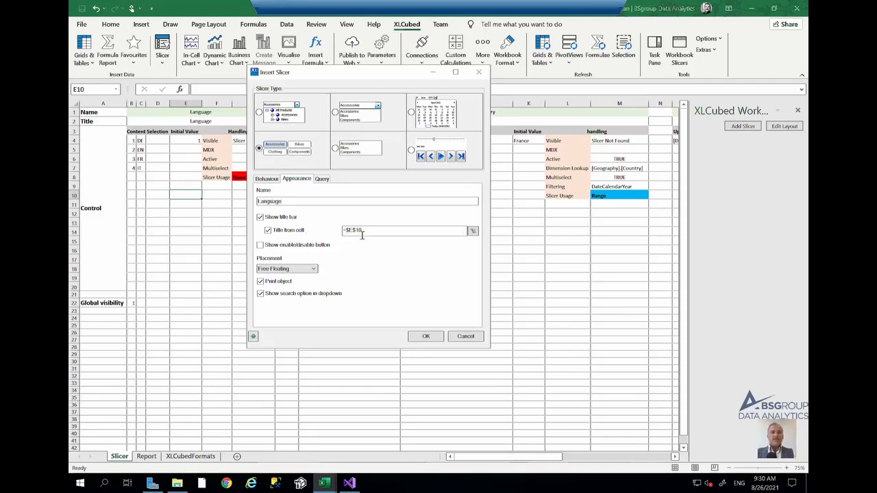
click(472, 231)
click(177, 120)
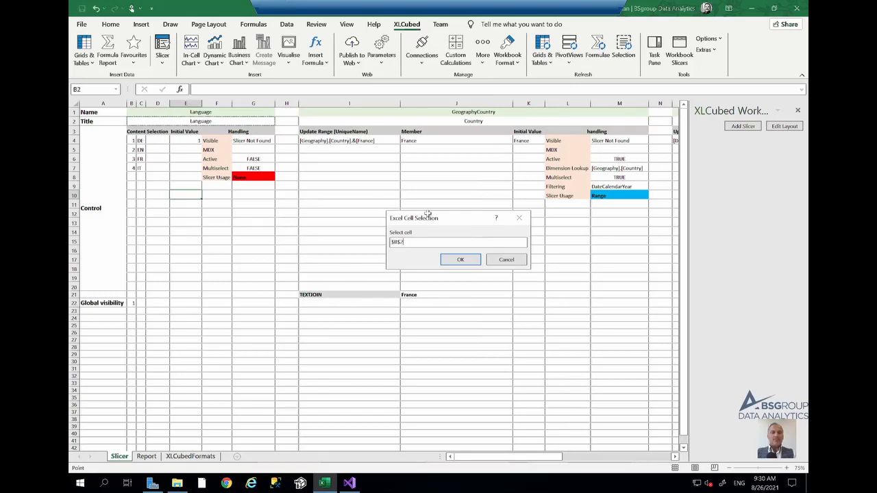
click(467, 263)
- Set the slicer to update a range with its selection using the First Column, output to cell D4
click(272, 179)
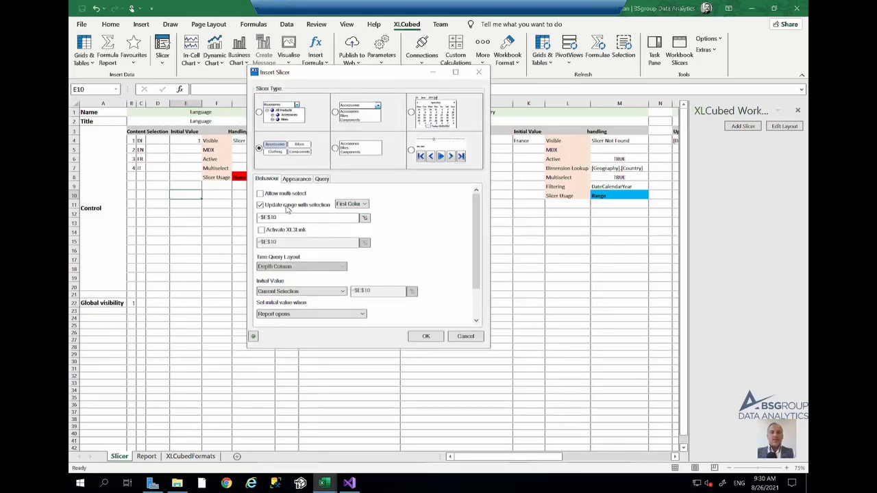
click(352, 205)
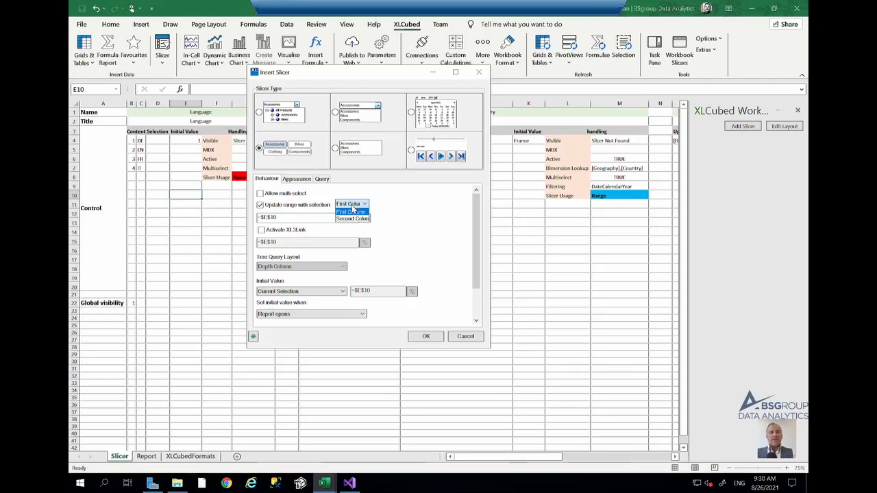
click(352, 211)
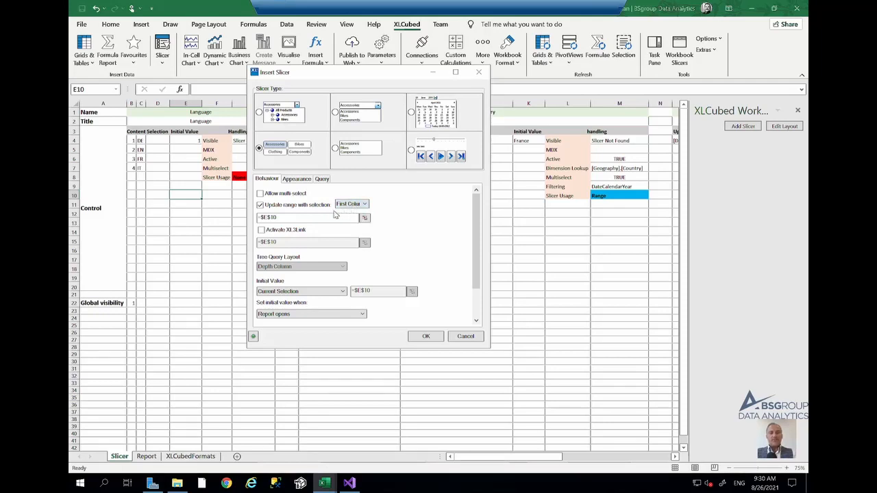
click(365, 218)
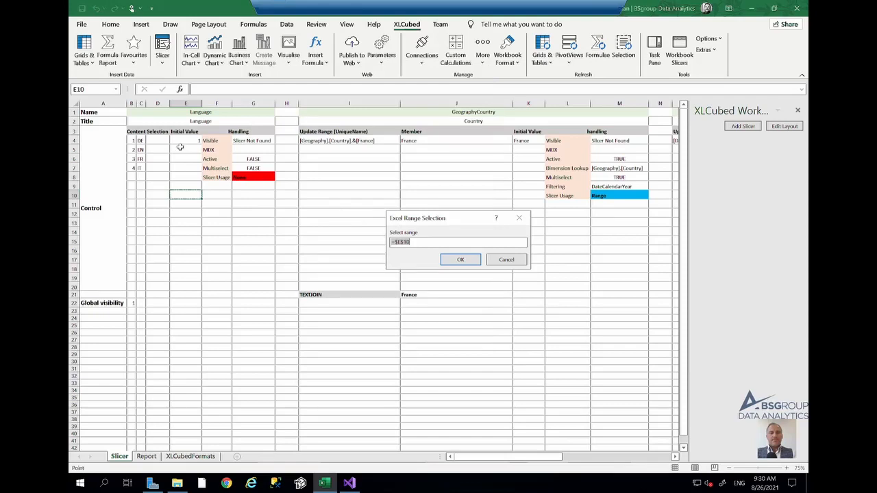
click(158, 140)
click(460, 259)
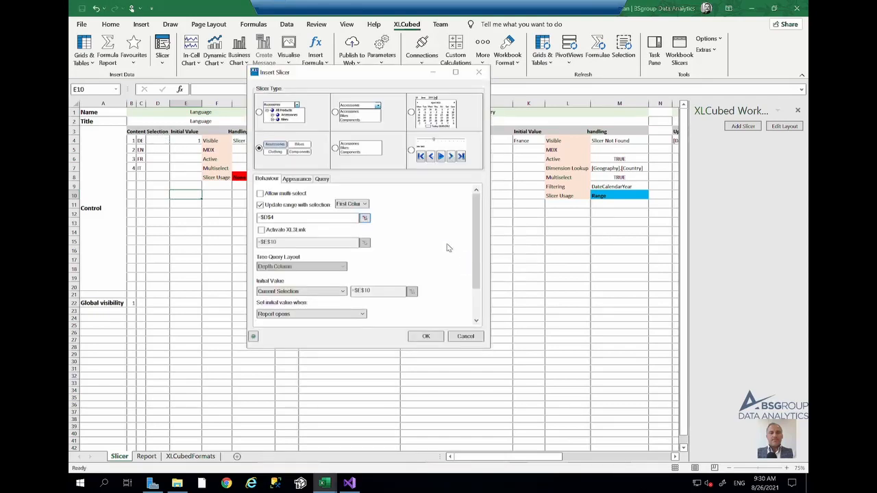
- Set the slicer's initial value to Range, read from cell E4
click(326, 291)
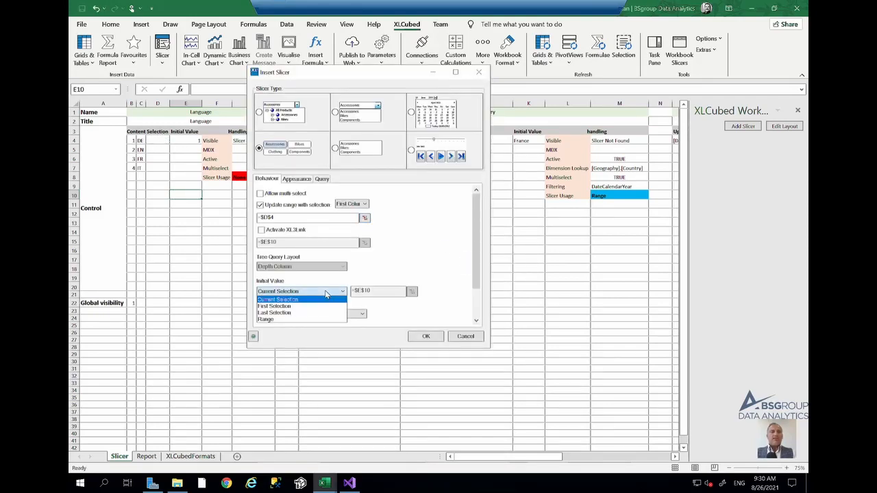
click(304, 319)
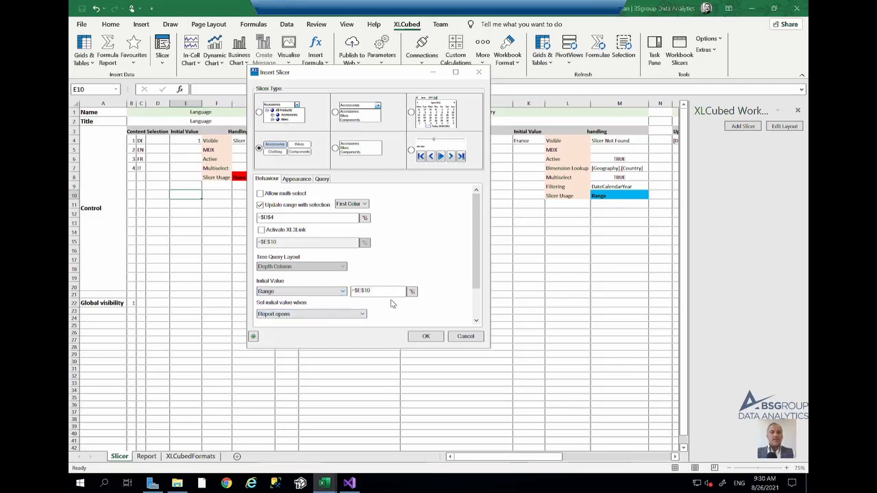
click(410, 292)
click(193, 140)
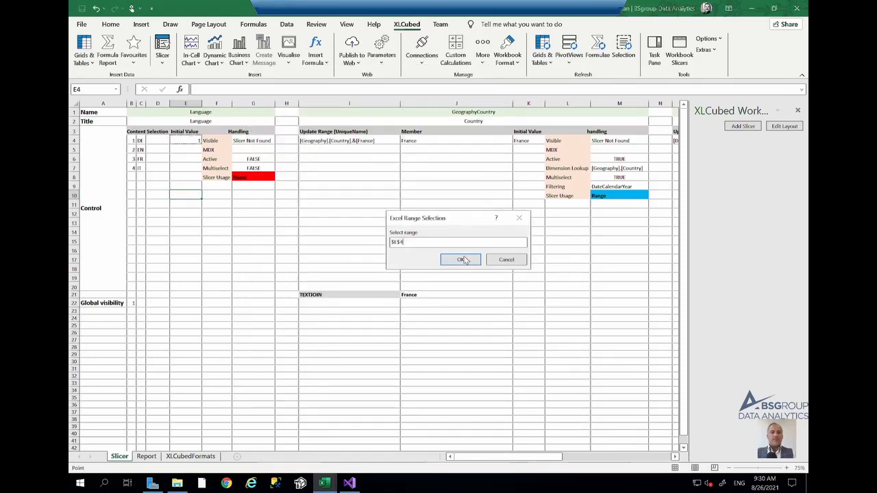
click(464, 263)
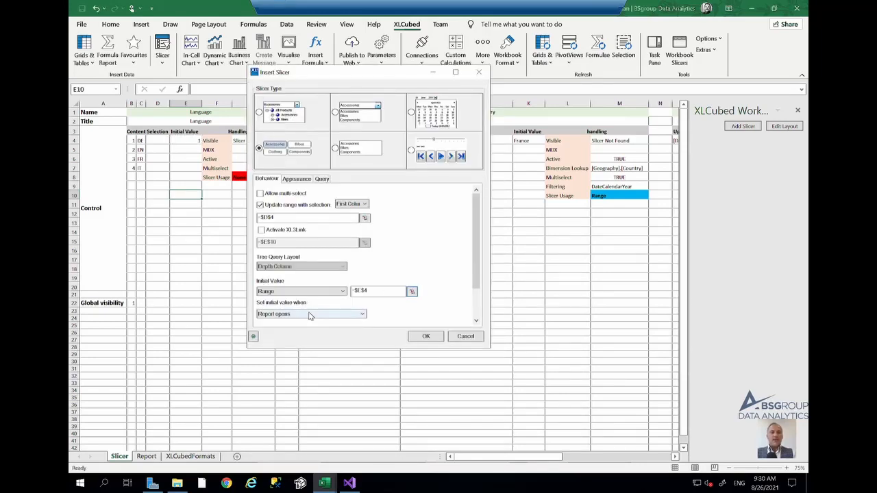
- Change when the initial value is set and insert the Language slicer
click(309, 314)
click(308, 321)
click(435, 340)
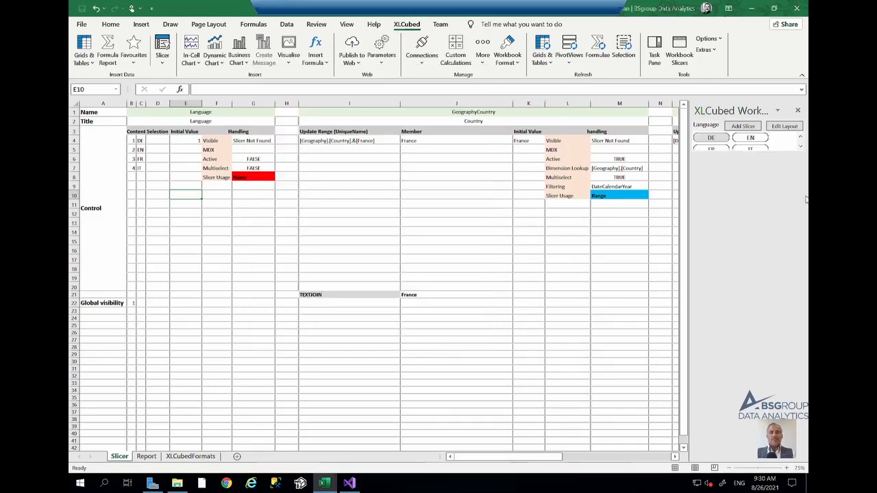
- Adjust the Language slicer's button layout in the task pane
right_click(709, 127)
click(691, 153)
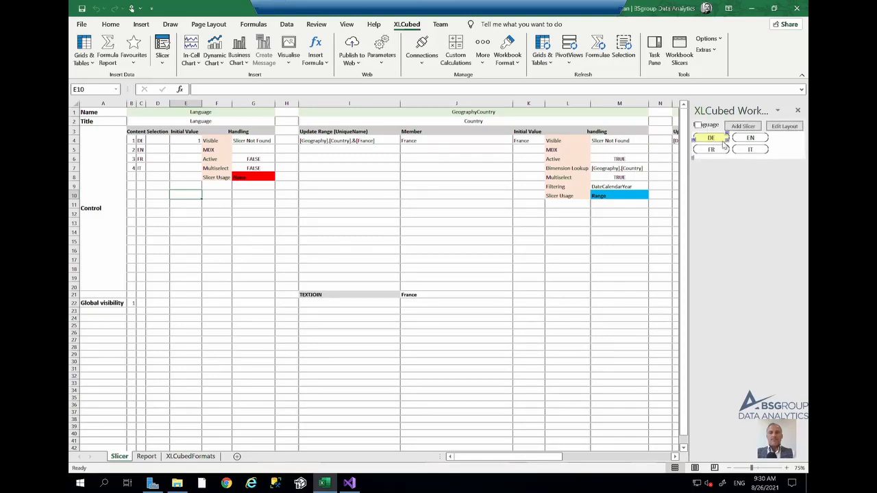
drag(726, 140, 733, 140)
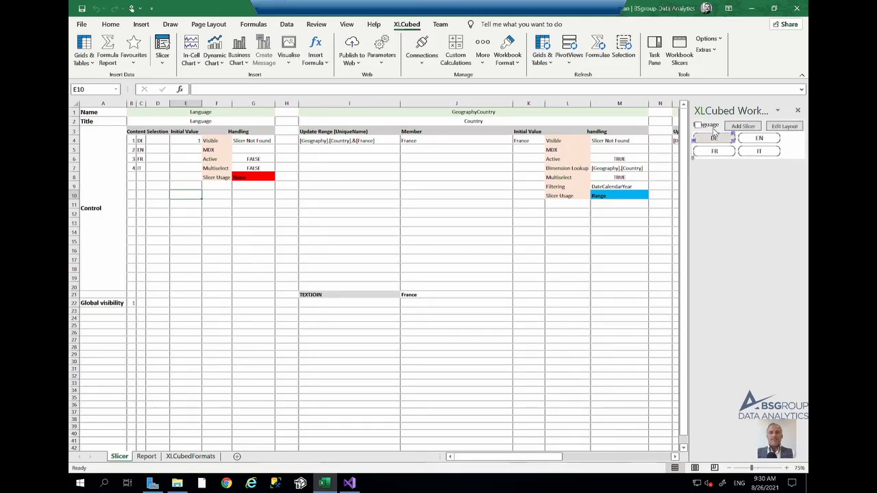
right_click(724, 140)
click(713, 155)
- Start a cube-based slicer and set its hierarchy to the Geography Country field
click(742, 128)
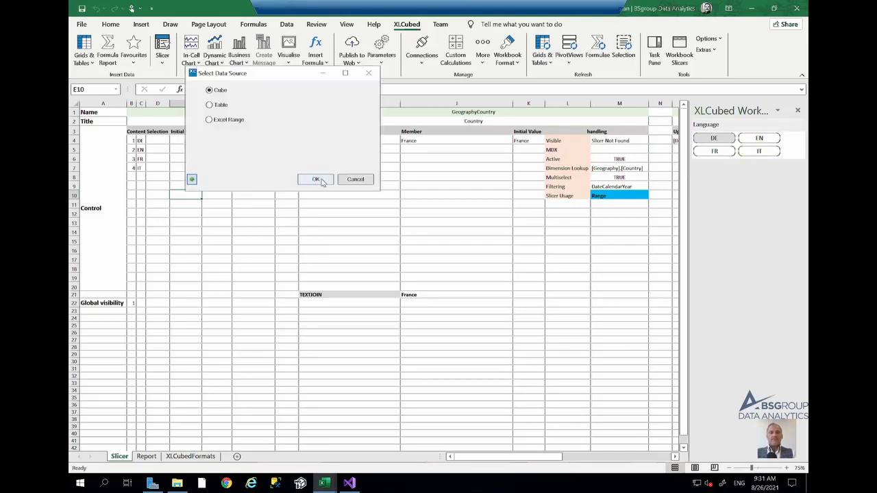
click(309, 178)
click(201, 254)
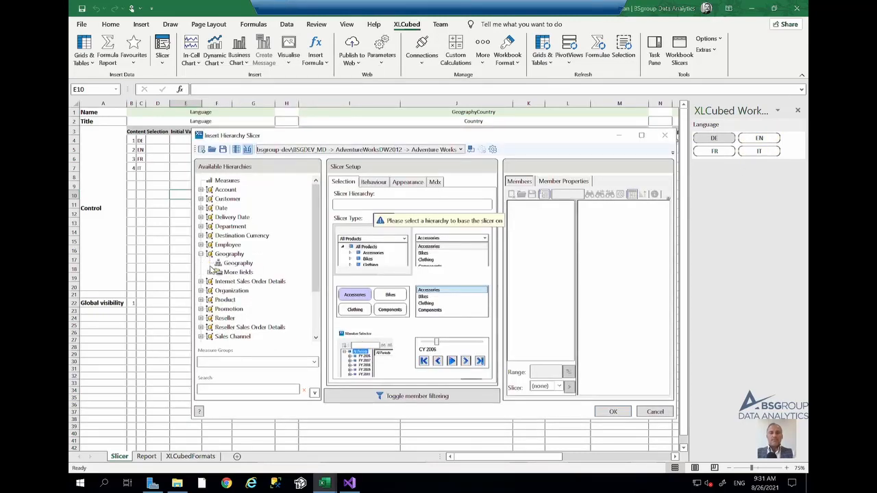
click(209, 272)
click(240, 291)
drag(241, 292, 397, 208)
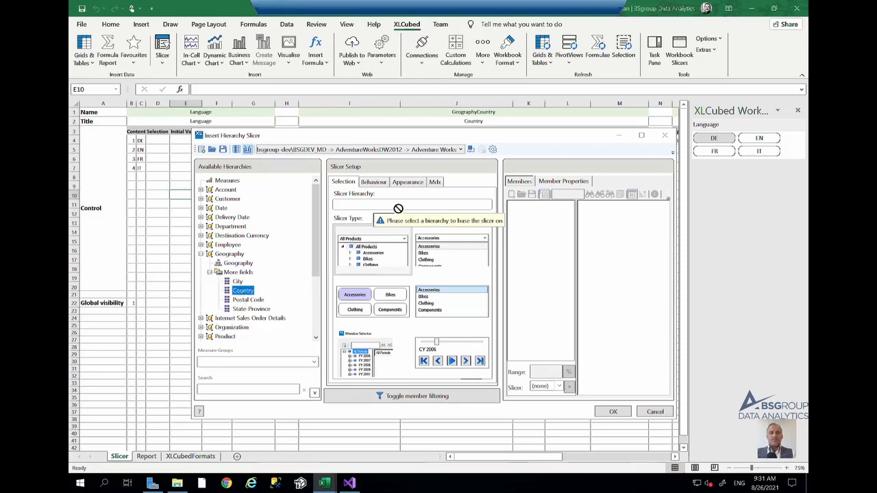
- Select the Country level for members and choose the button-style slicer type
click(535, 216)
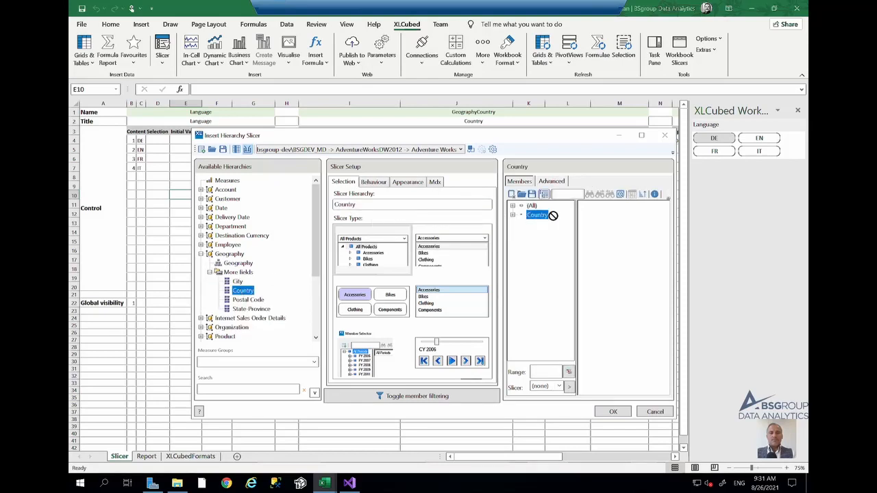
click(365, 302)
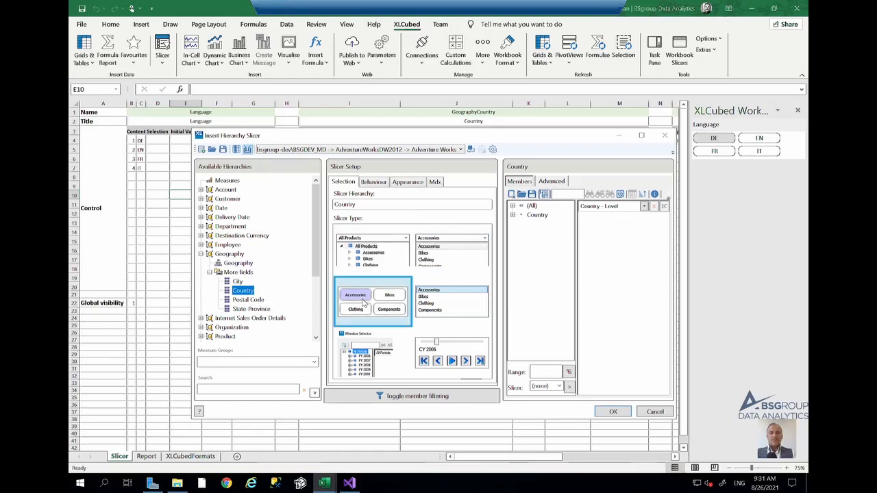
- Enable updating a range with the selection and set the output range to I4:I20
click(373, 183)
mouse_move(373, 135)
mouse_down()
mouse_move(398, 257)
mouse_move(372, 124)
mouse_up()
click(349, 198)
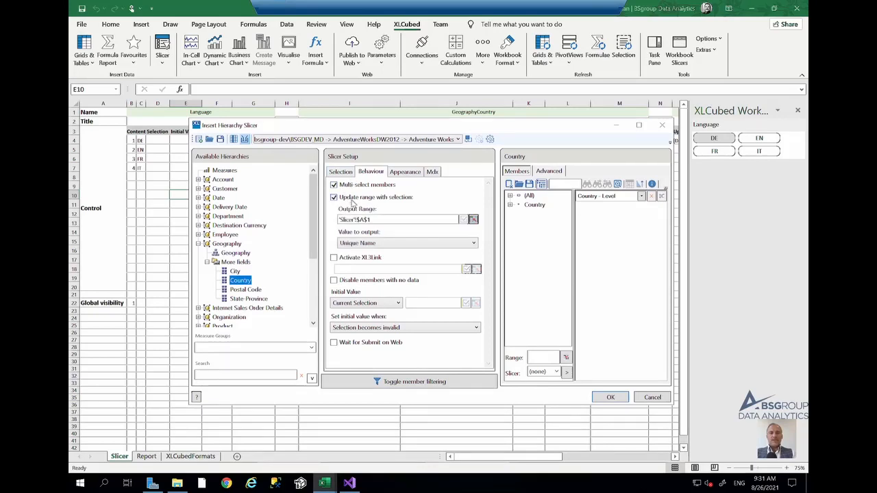
click(472, 220)
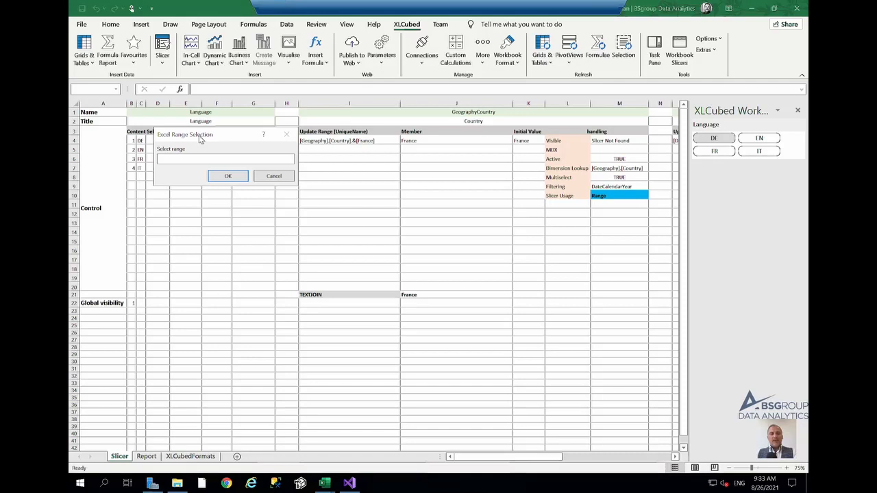
click(387, 142)
drag(387, 142, 377, 288)
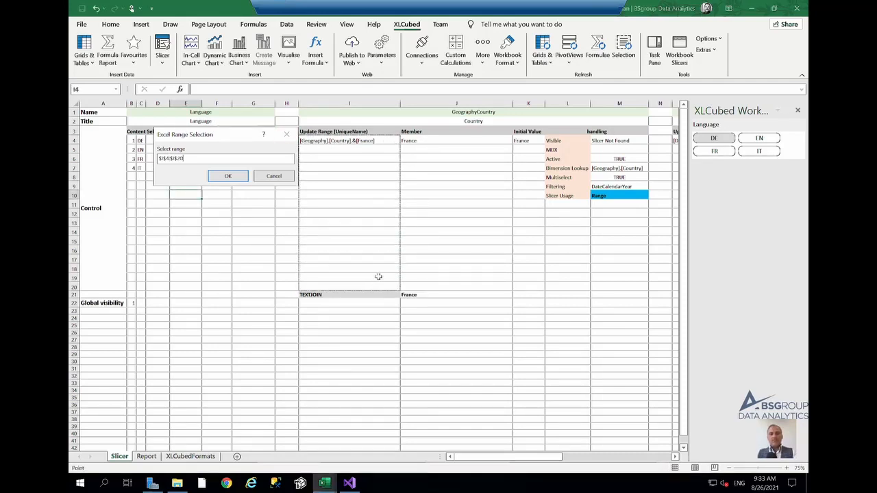
click(240, 179)
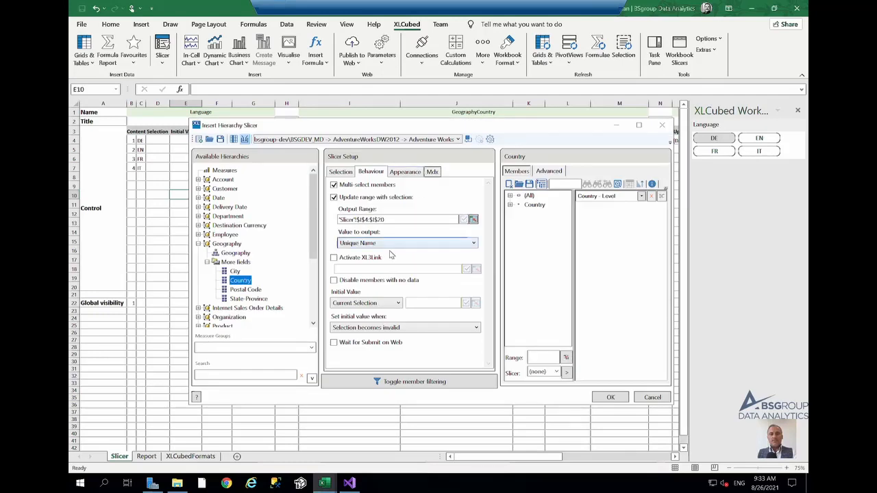
- Set the initial value to Range from cell K4, applied when the report opens
click(381, 303)
click(346, 357)
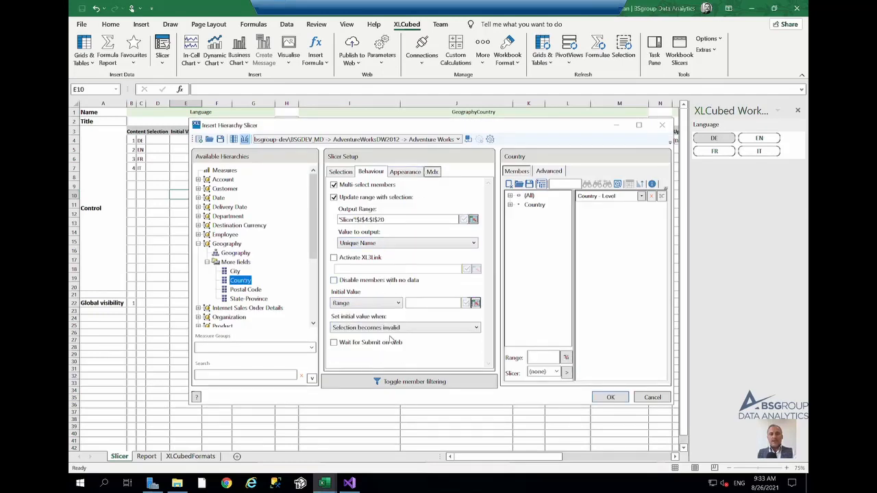
click(475, 303)
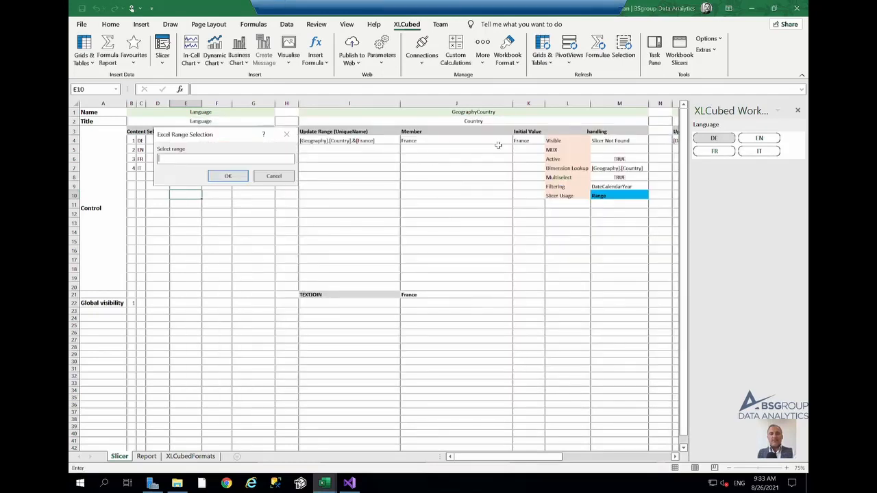
click(522, 140)
click(235, 178)
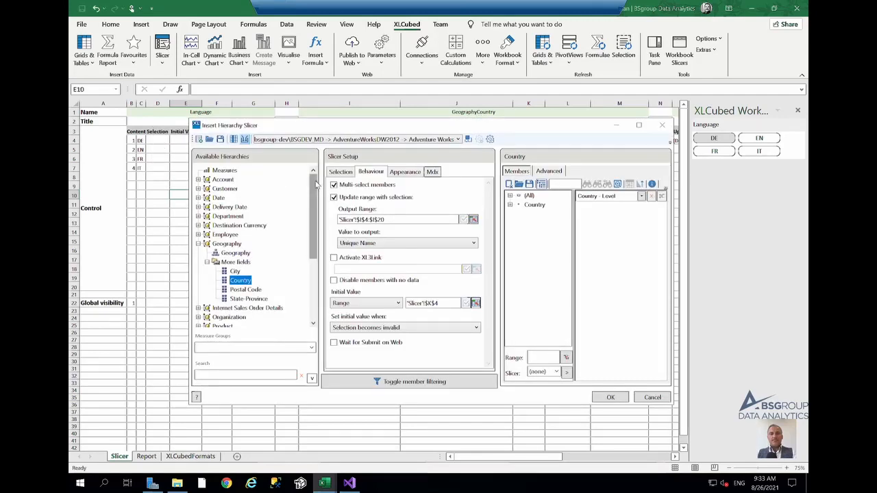
click(390, 327)
click(396, 337)
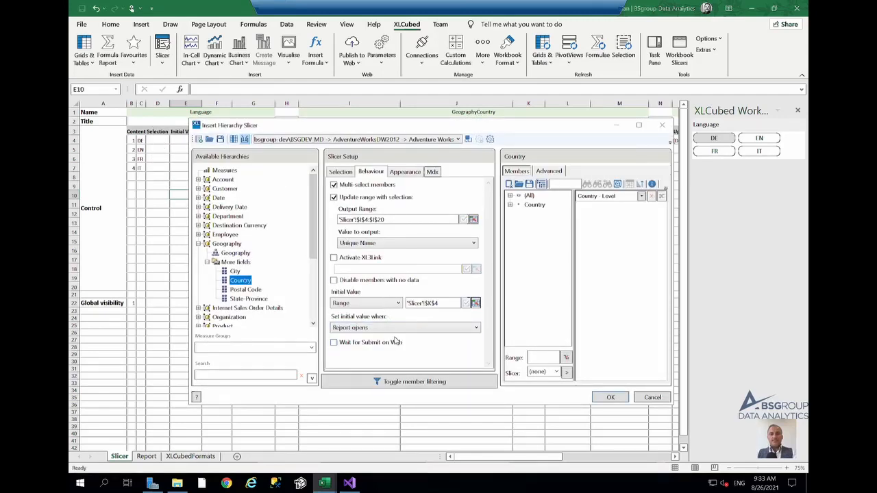
- Name the slicer GeographyCountry and turn on its title bar
click(404, 171)
text(Geography)
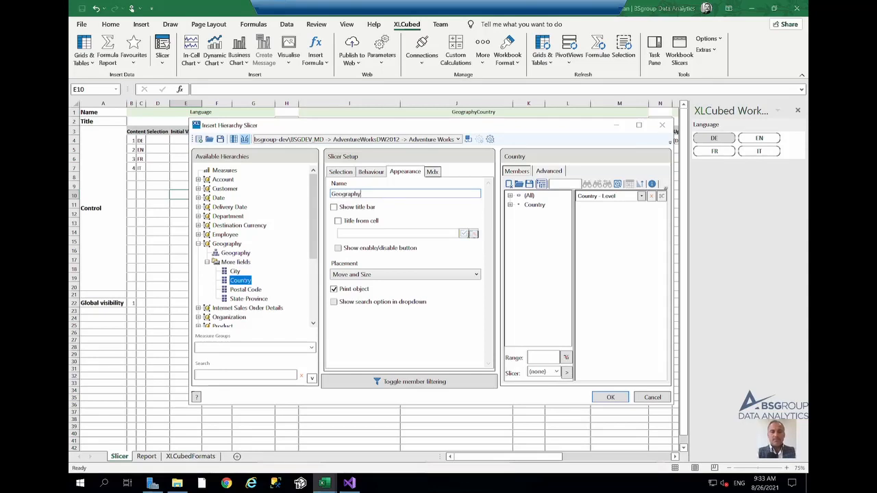
text(Country)
click(357, 207)
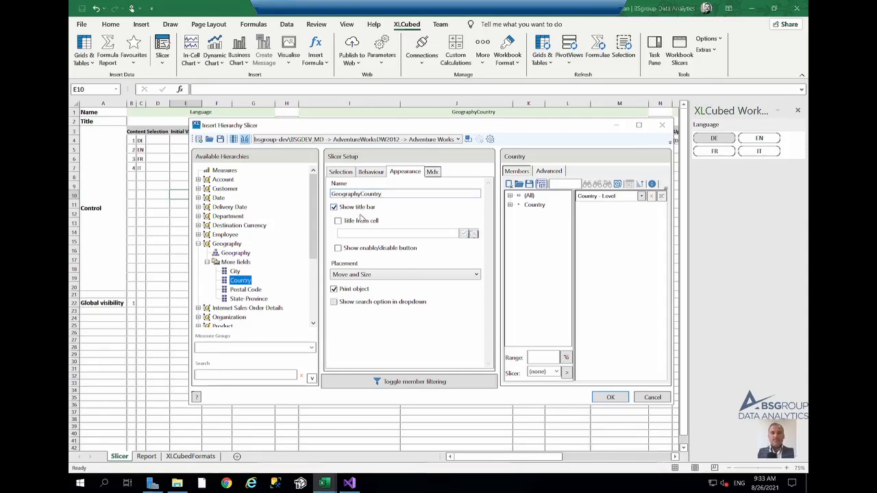
- Take the slicer title from cell I2 and insert the GeographyCountry slicer
click(361, 223)
click(472, 234)
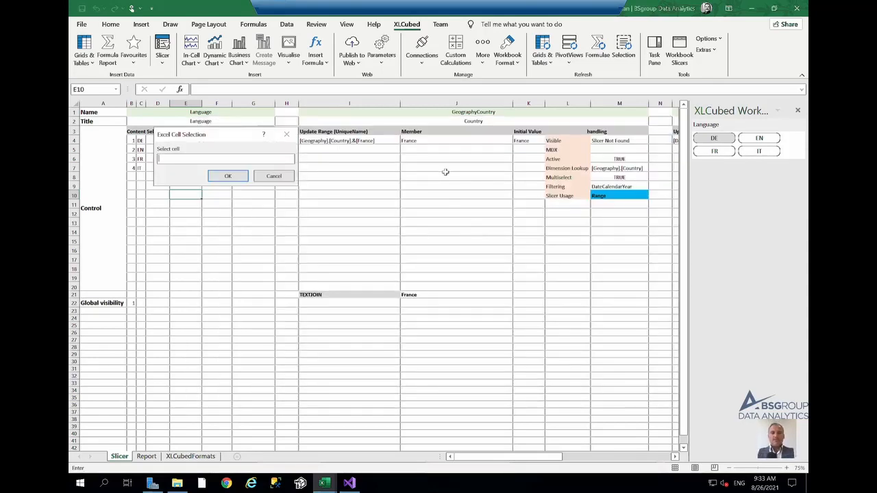
click(458, 119)
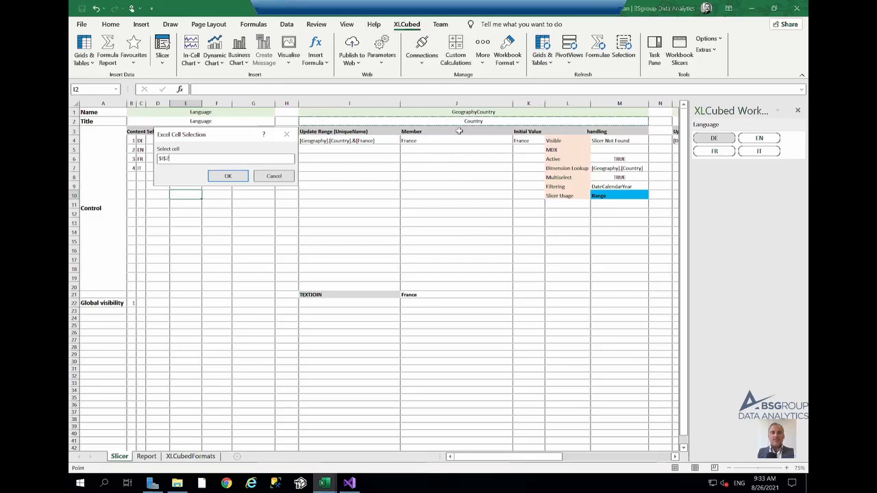
click(227, 176)
click(620, 400)
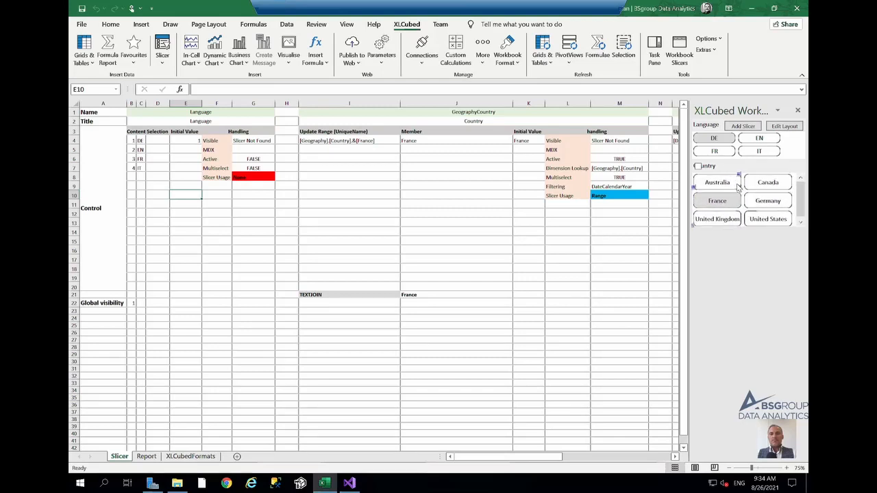
- Examine the formulas behind the Country title, visibility and update range cells
right_click(713, 170)
click(700, 199)
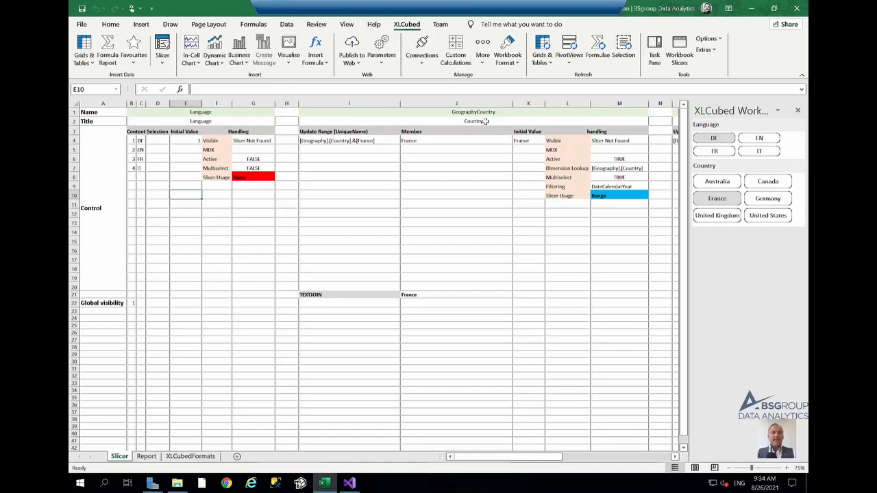
click(485, 120)
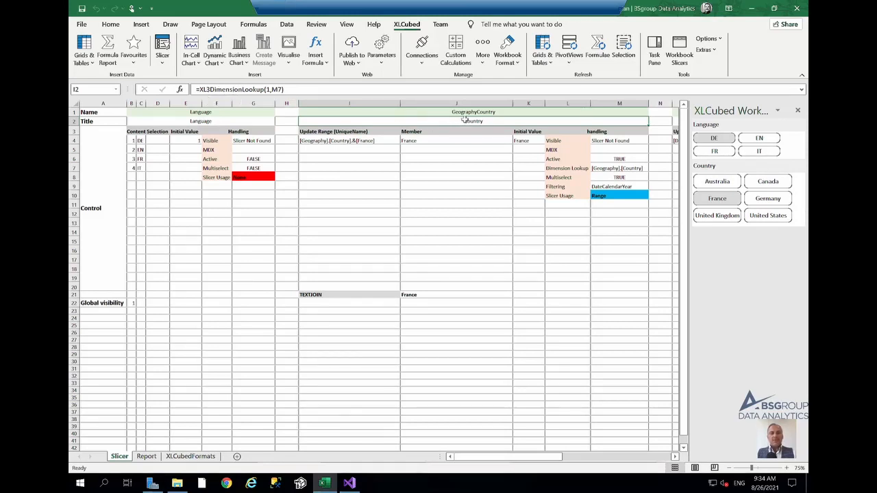
click(613, 141)
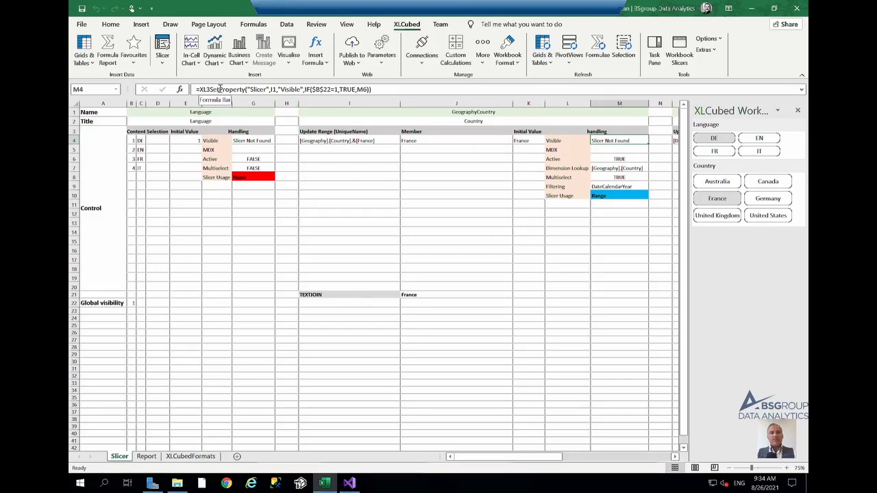
click(367, 140)
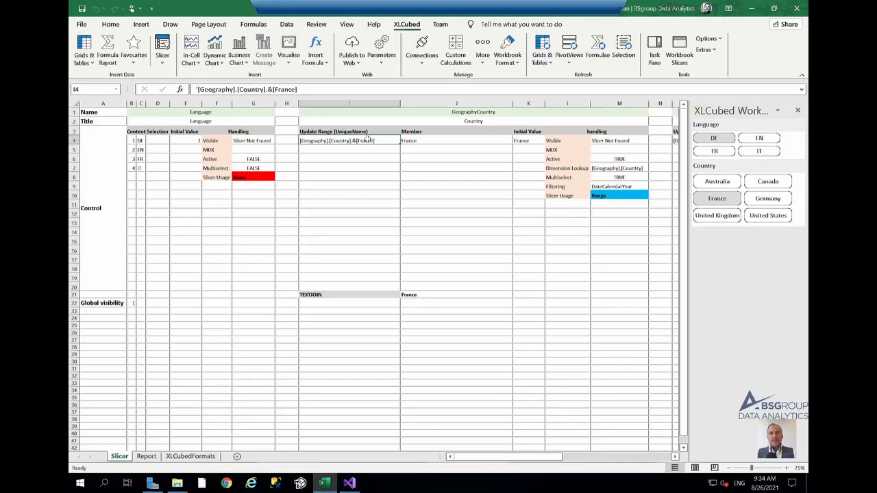
- Open the Country slicer's settings to review its value-to-output options, then cancel
right_click(724, 170)
click(702, 175)
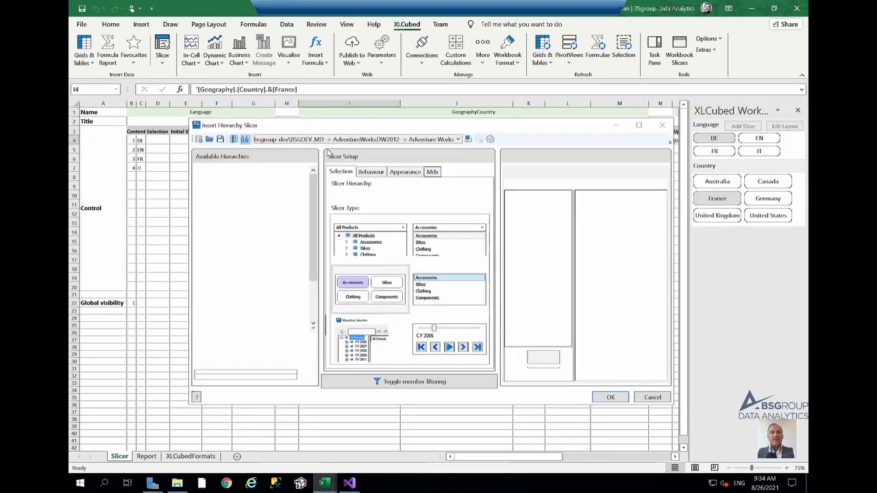
click(370, 172)
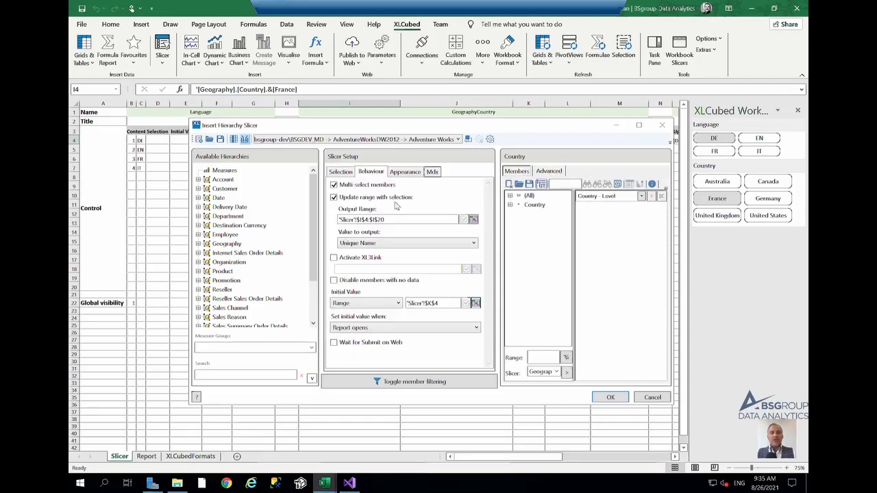
click(412, 245)
click(412, 251)
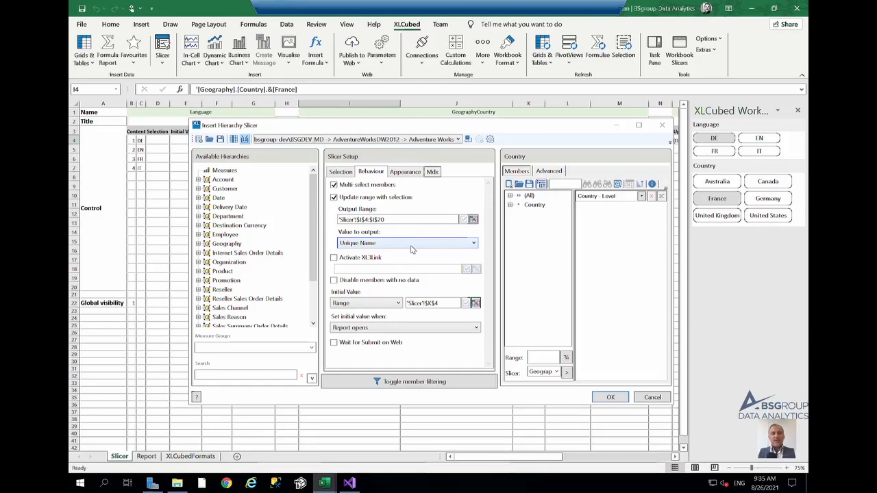
click(411, 245)
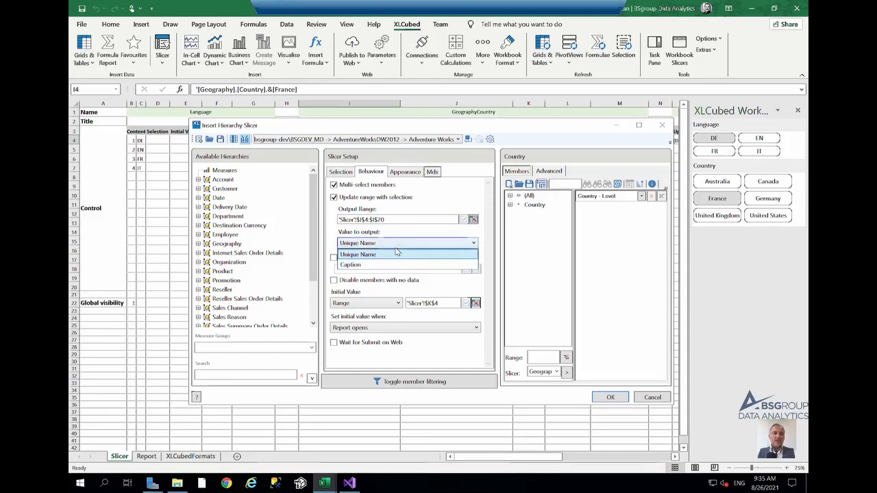
click(396, 253)
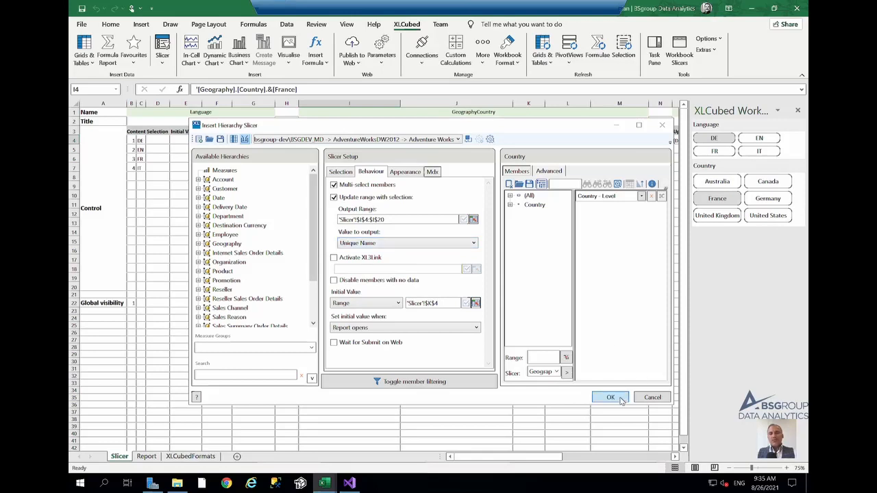
click(650, 398)
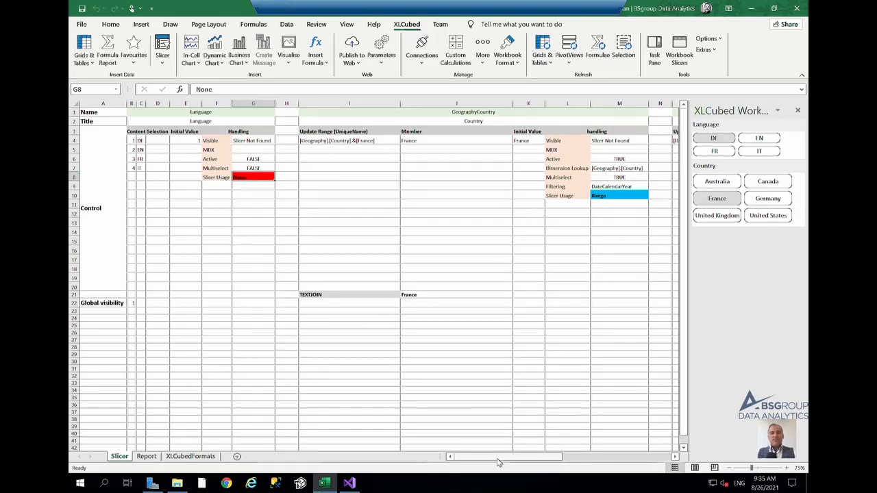
- Add a new cube slicer based on the Date.Calendar hierarchy with the button slicer type
drag(498, 462, 571, 462)
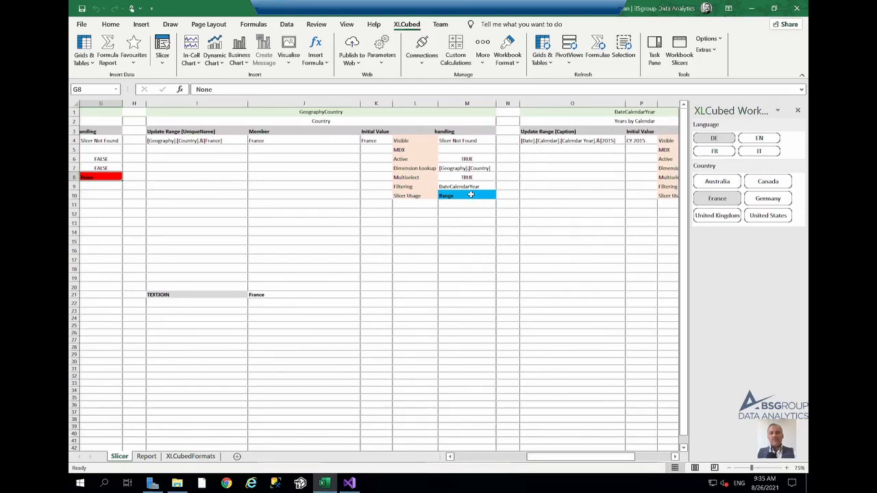
drag(573, 459, 609, 462)
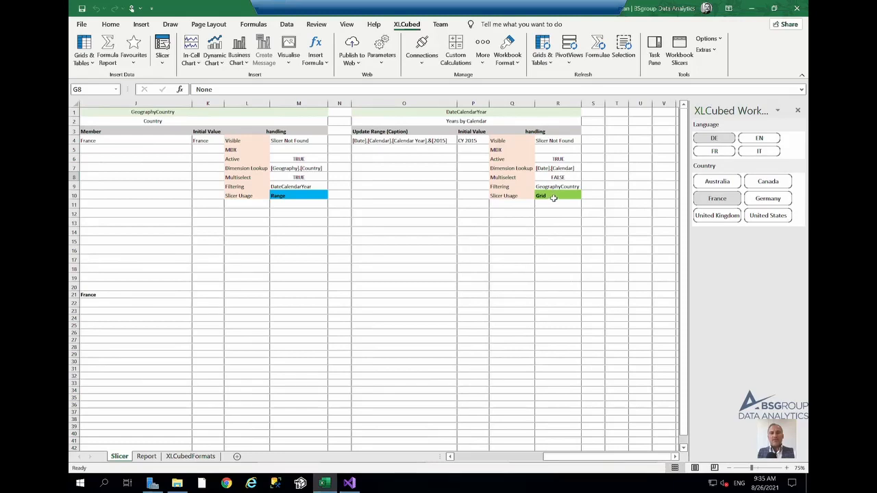
mouse_move(604, 458)
mouse_down()
mouse_move(528, 464)
mouse_move(620, 464)
mouse_up()
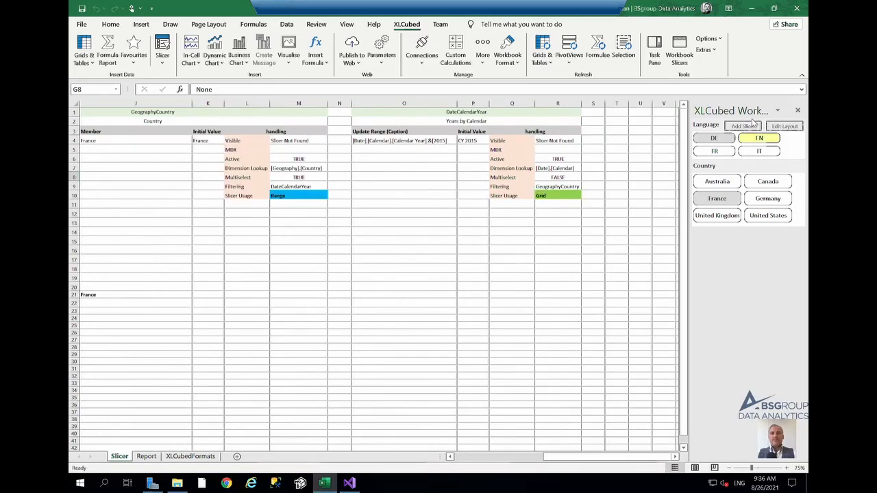
click(747, 126)
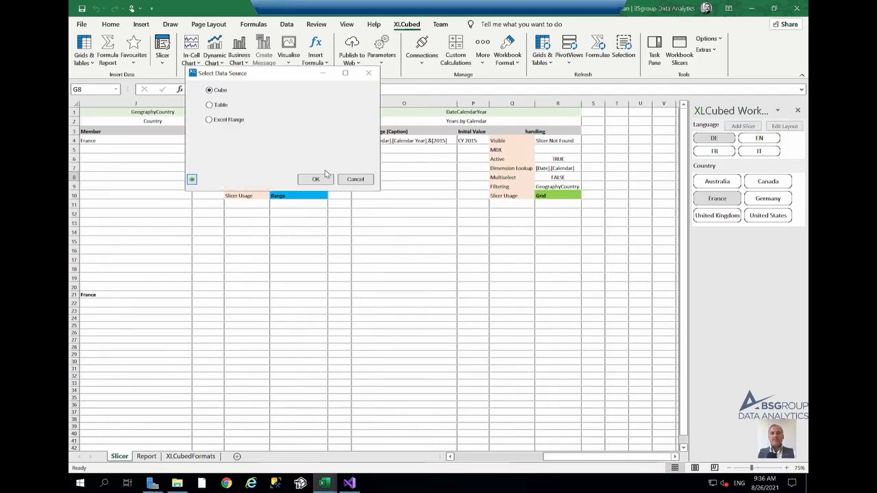
click(315, 180)
click(198, 198)
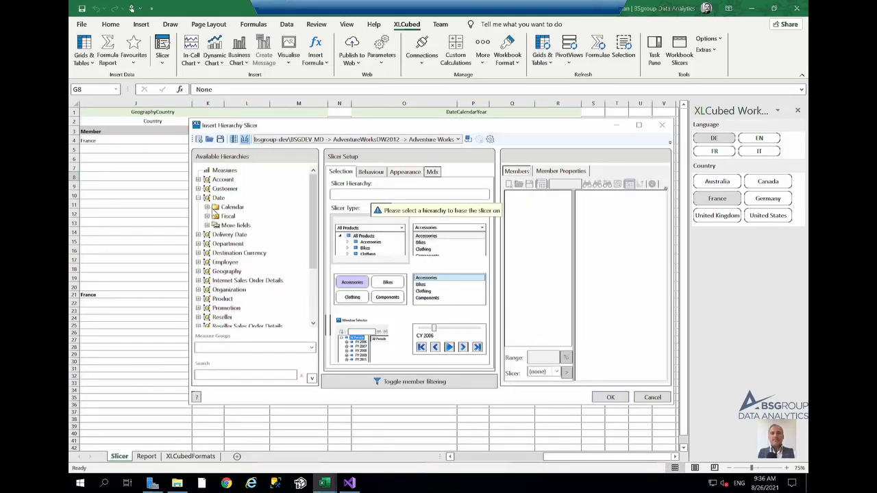
click(207, 207)
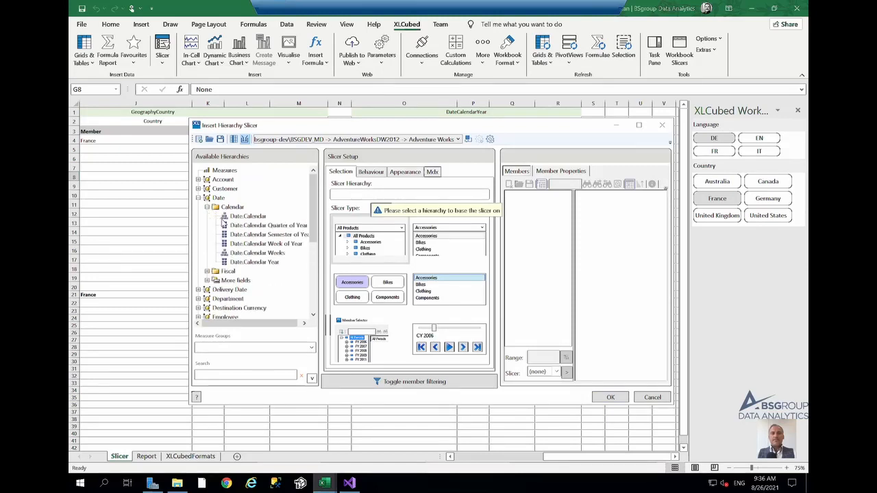
drag(240, 217, 374, 200)
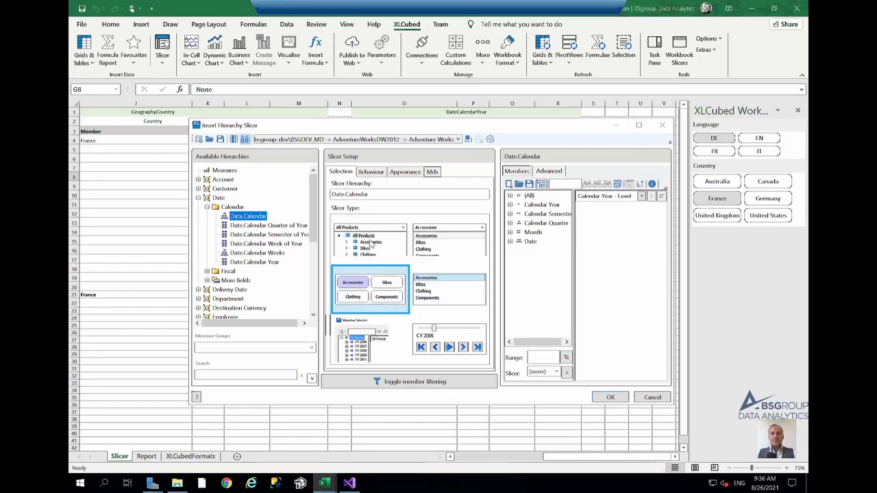
- Enable updating range O4 with the selection and output the caption
click(380, 175)
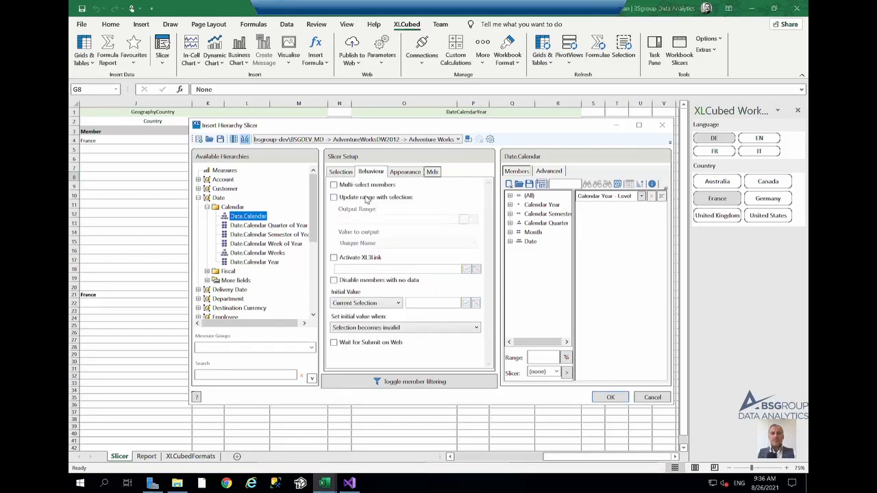
click(366, 198)
click(472, 219)
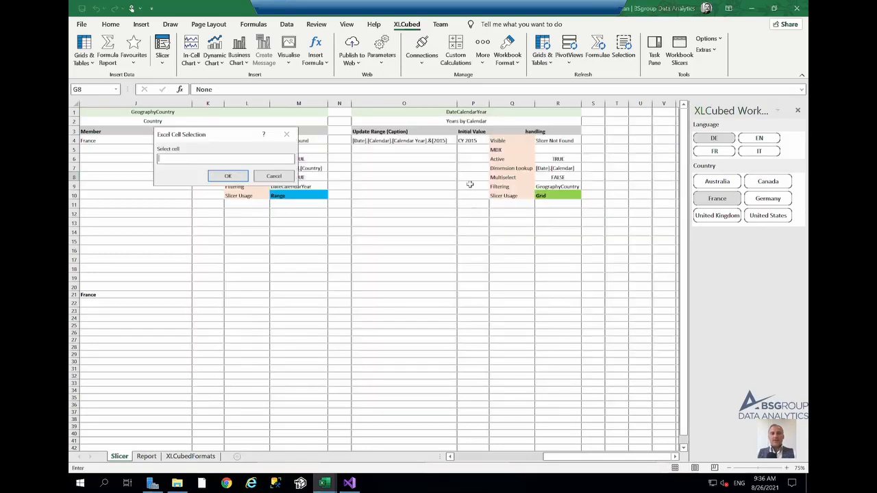
click(428, 140)
click(228, 176)
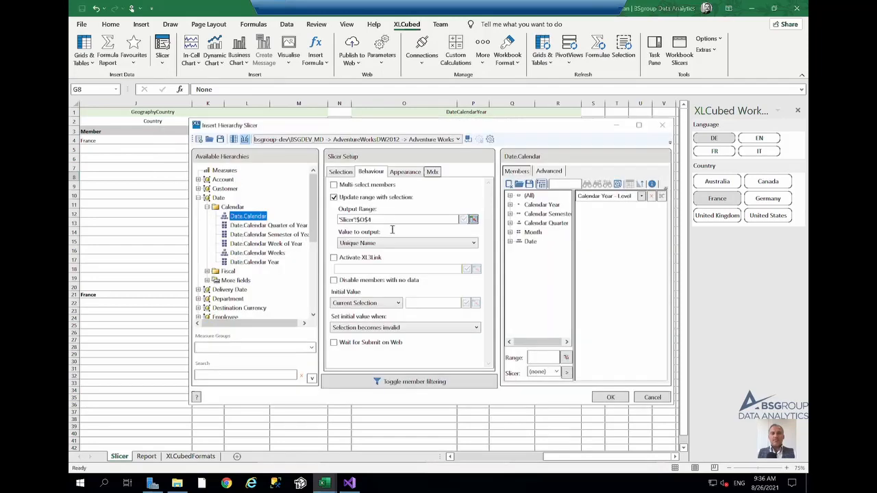
click(393, 243)
click(388, 265)
- Set the initial value to Range from cell P4, applied when the report opens
click(383, 303)
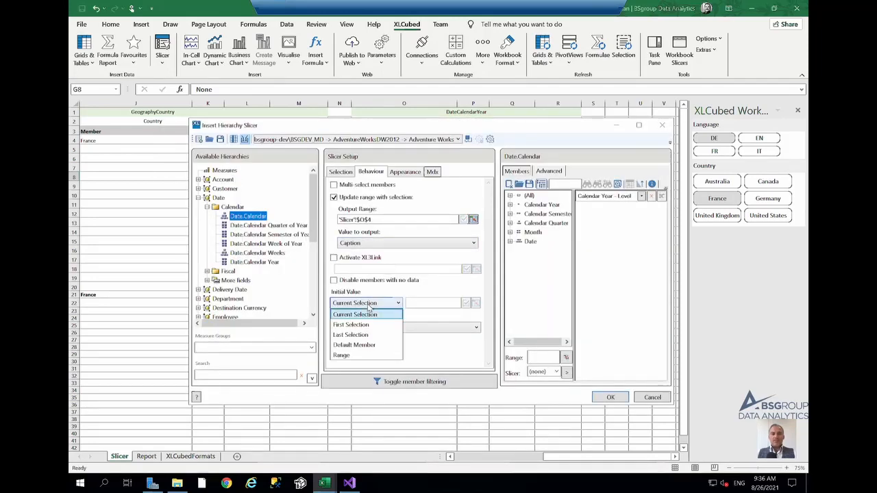
click(361, 355)
click(474, 303)
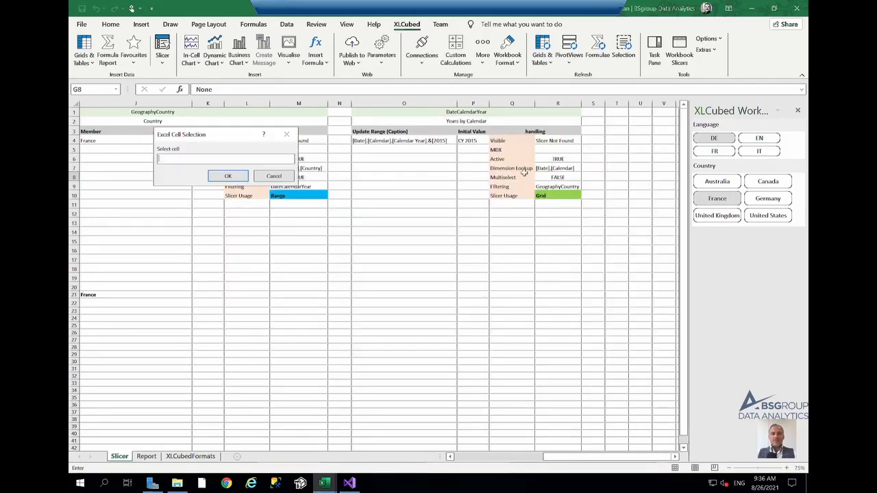
click(471, 140)
click(227, 176)
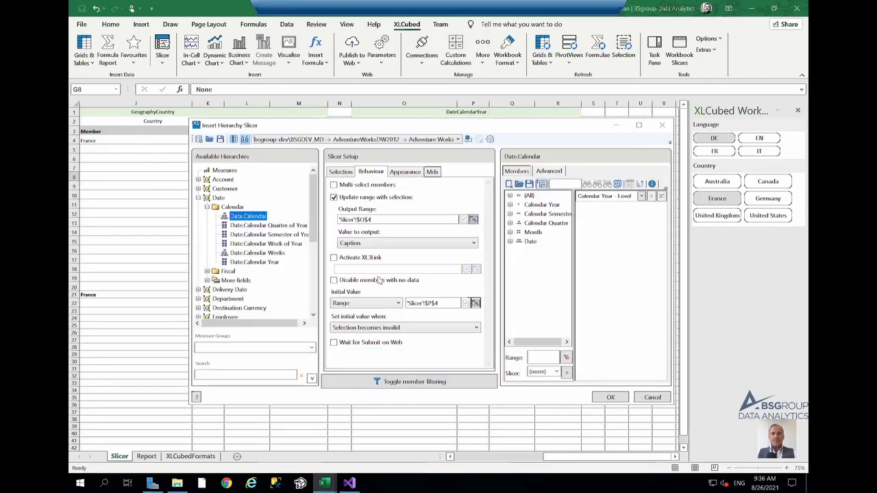
click(380, 332)
click(382, 336)
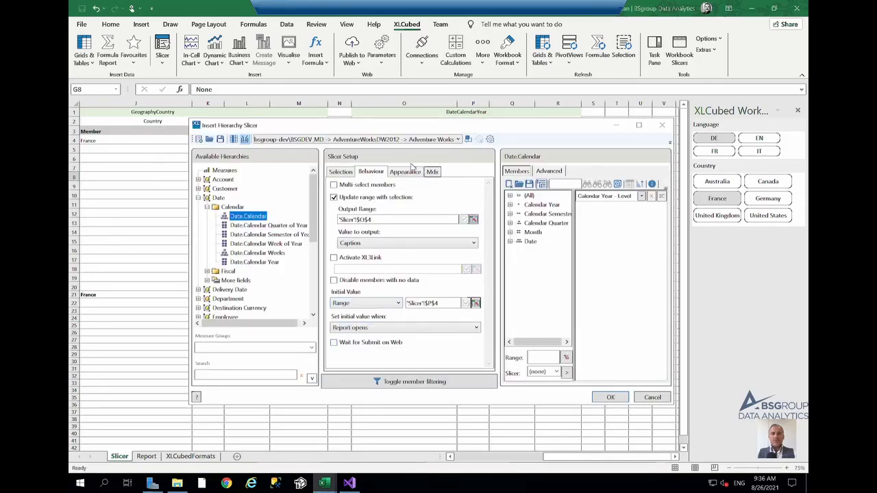
- Name the slicer DateCalendarYear and turn on its title bar
click(411, 171)
text(DateCalendarYear)
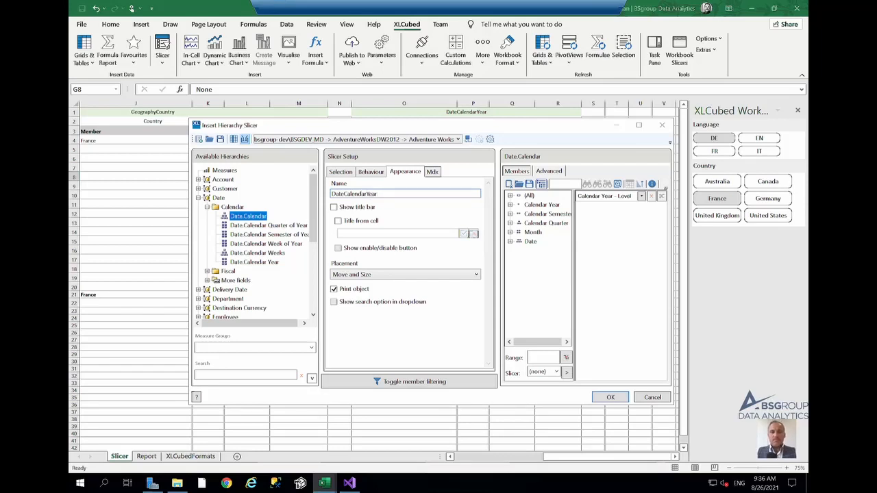
click(372, 207)
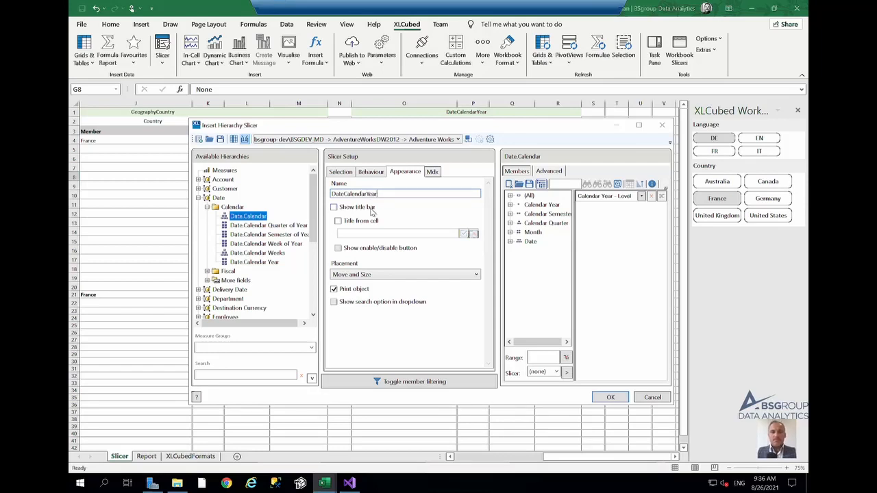
- Take the slicer title from cell O2 and insert the DateCalendarYear slicer
click(371, 222)
click(473, 234)
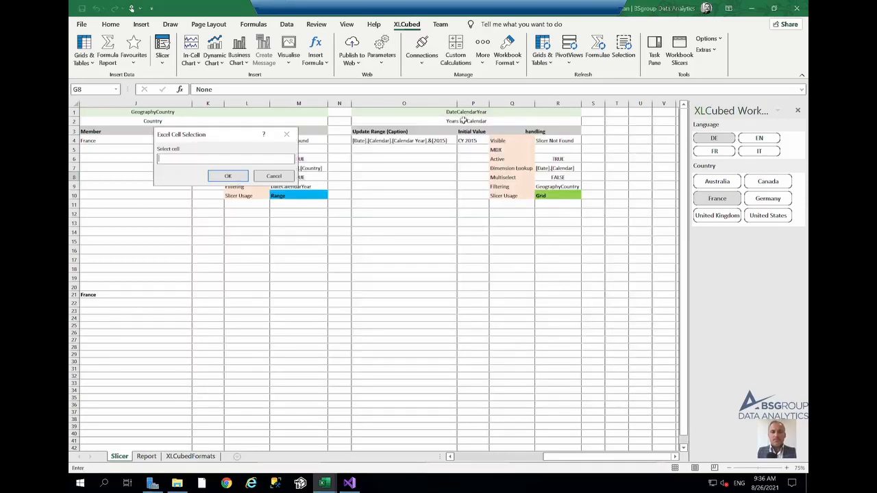
click(464, 121)
click(228, 176)
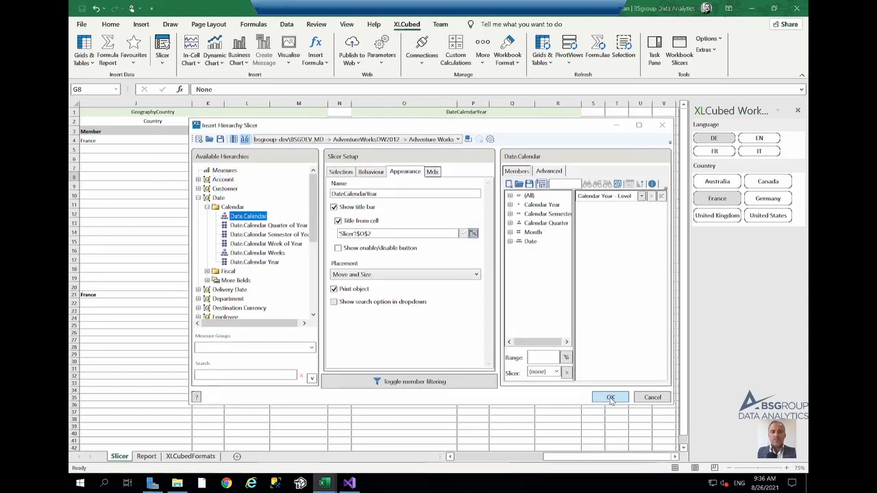
click(610, 398)
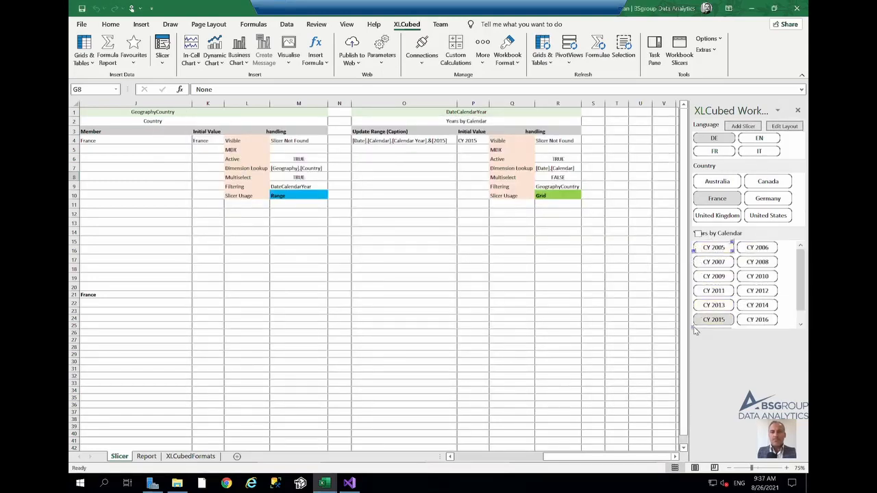
- Lengthen the Years by Calendar slicer to show all years and finish editing the layout
drag(693, 328, 695, 347)
right_click(719, 233)
click(706, 261)
- Select Australia in the Country slicer and EN, then IT, in the Language slicer
click(716, 181)
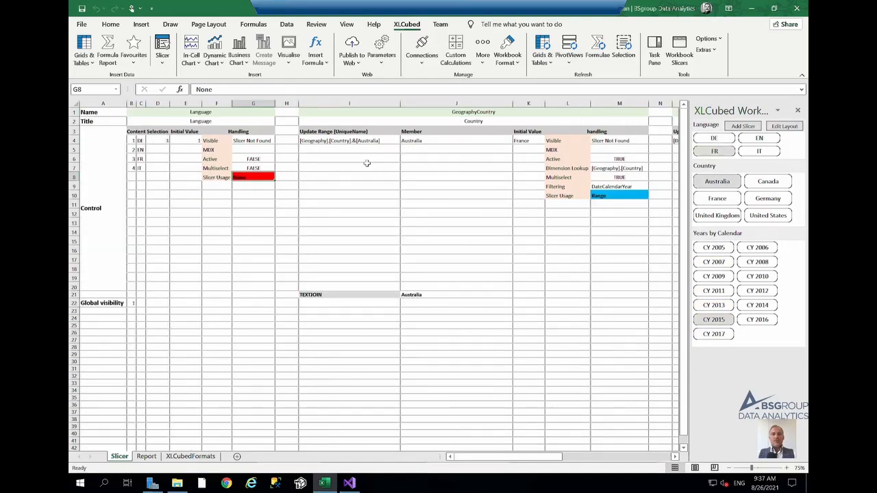
click(764, 138)
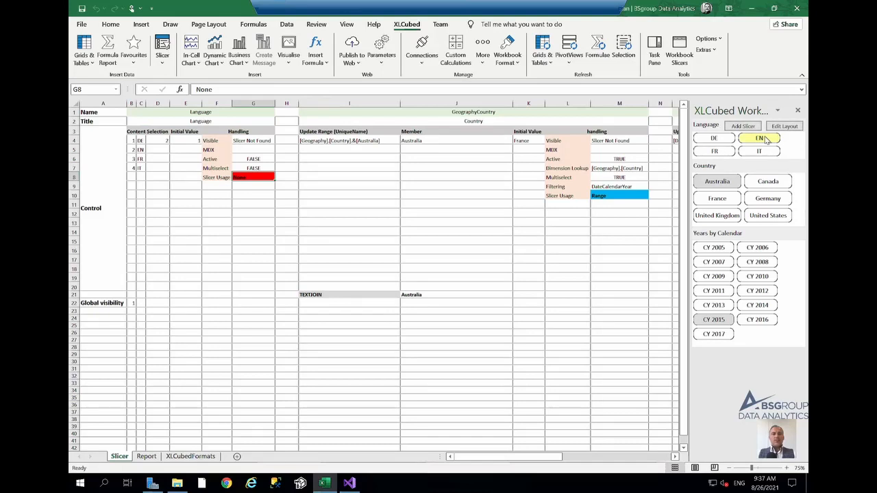
click(759, 151)
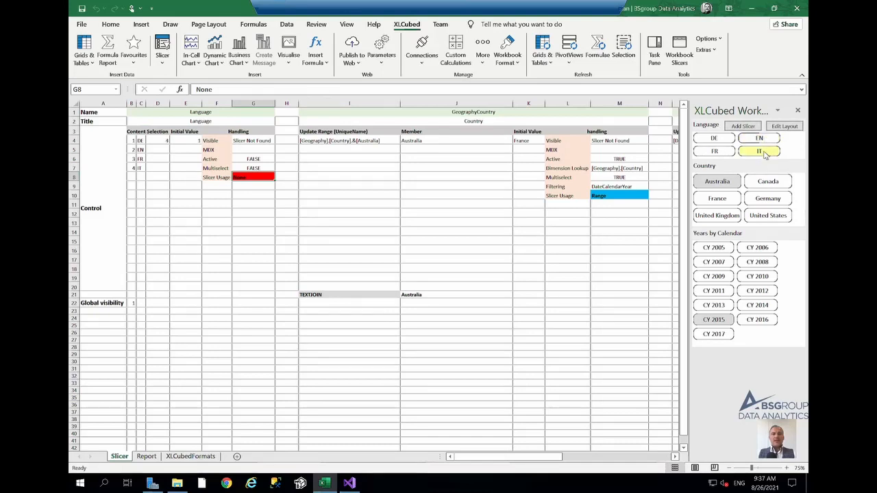
- Select Canada, Germany, France and finally Australia in the Country slicer, ending with Australia, France and Germany selected
click(769, 186)
click(768, 199)
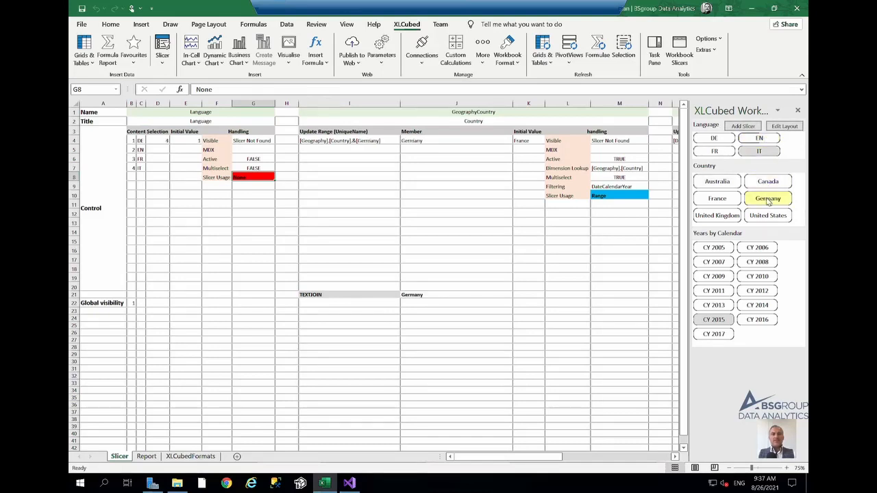
ctrl+click(717, 198)
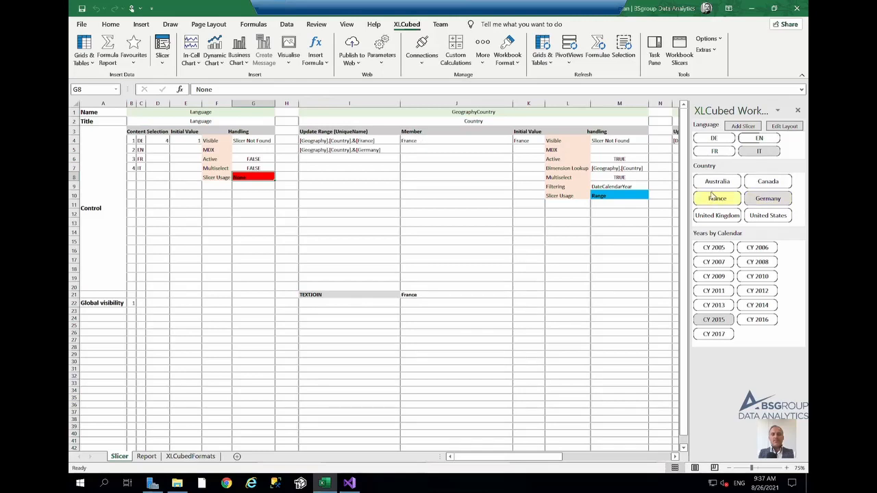
ctrl+click(717, 182)
- Fill the Member lookup formula in column J from row 4 down to row 20
click(457, 140)
drag(512, 145, 508, 289)
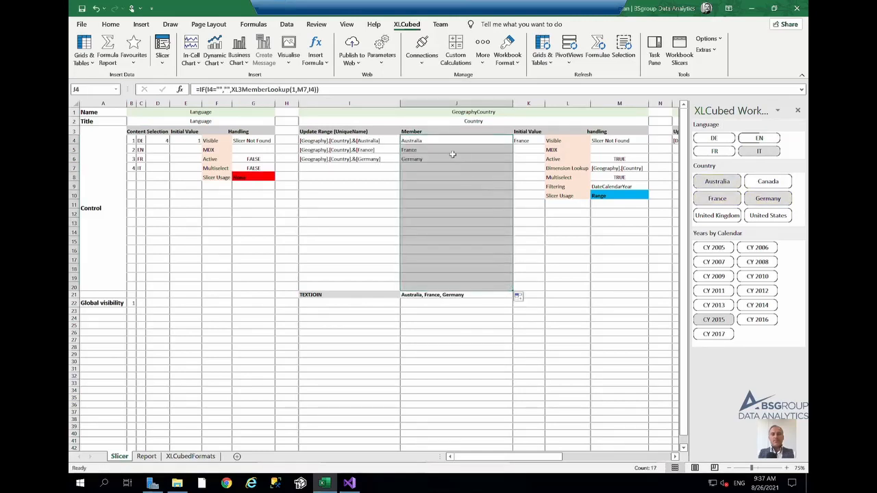
- Select United Kingdom in the Country slicer and CY 2007 in the Years by Calendar slicer
click(431, 168)
click(718, 215)
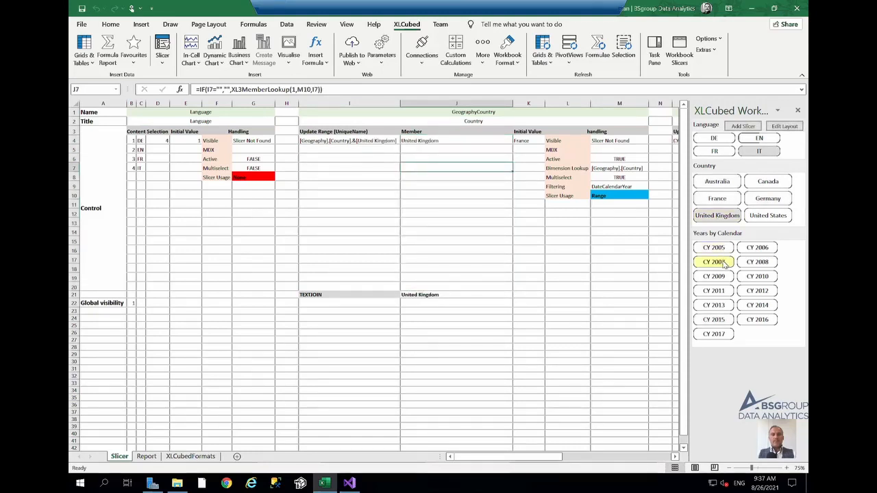
click(724, 265)
- Open the Report sheet, edit the chart and link its Country filter to the GeographyCountry slicer
click(146, 456)
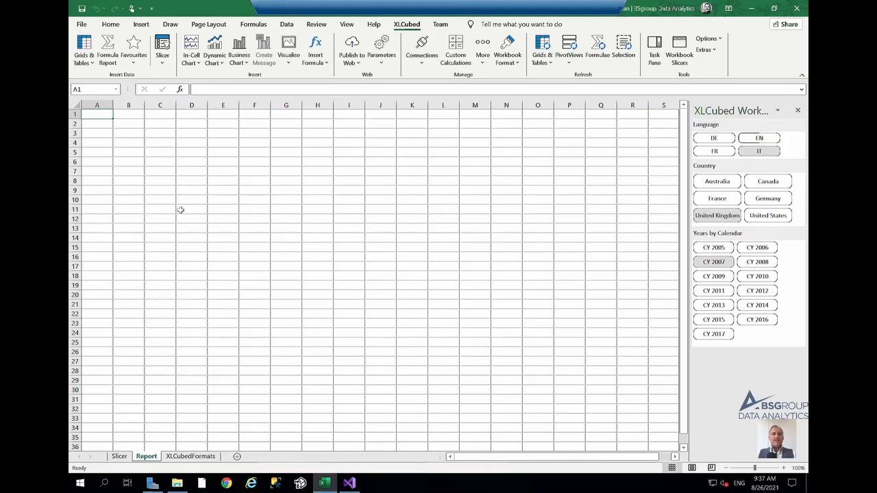
click(133, 125)
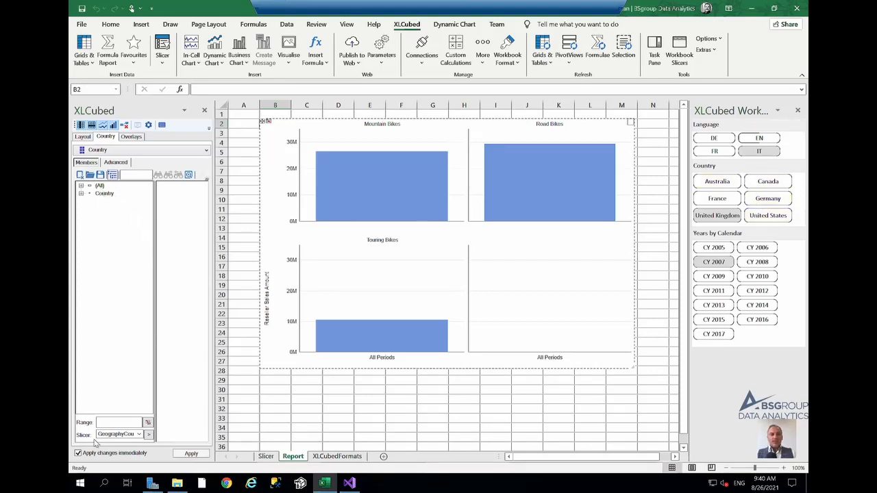
click(139, 435)
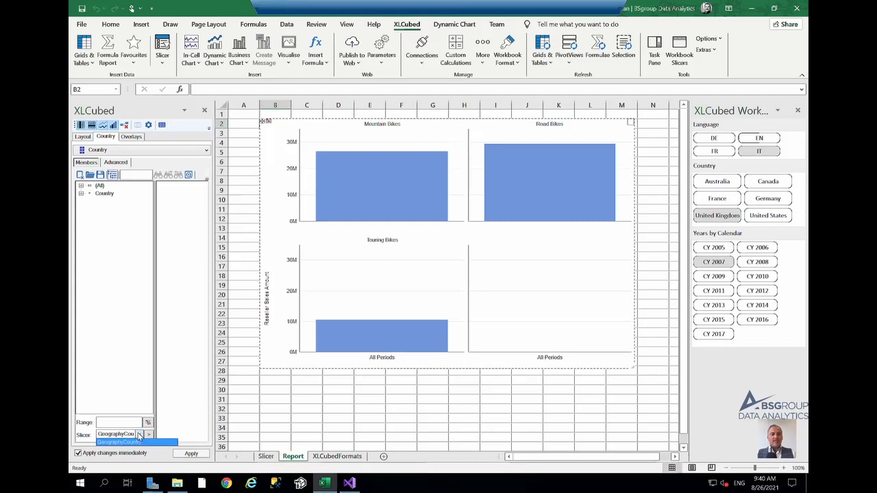
click(139, 435)
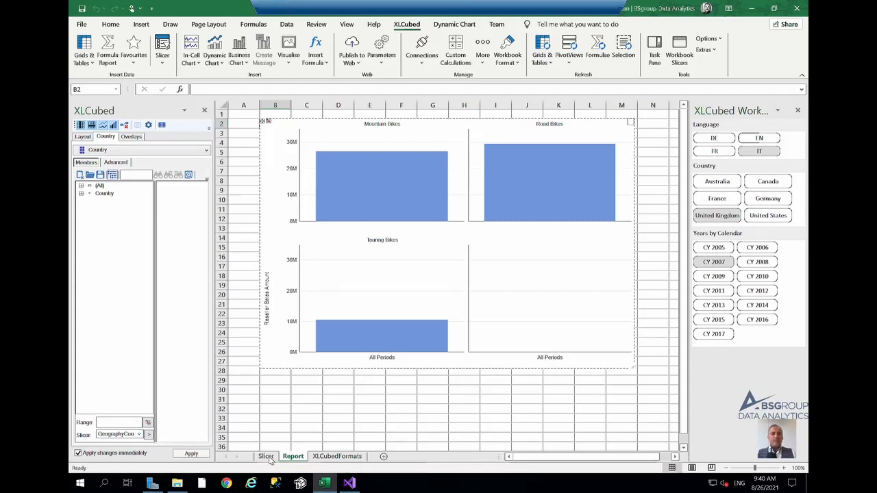
- Set the Country filter's range to the Update Range cells Slicer!$I$4:$I$20 on the Slicer sheet
click(148, 423)
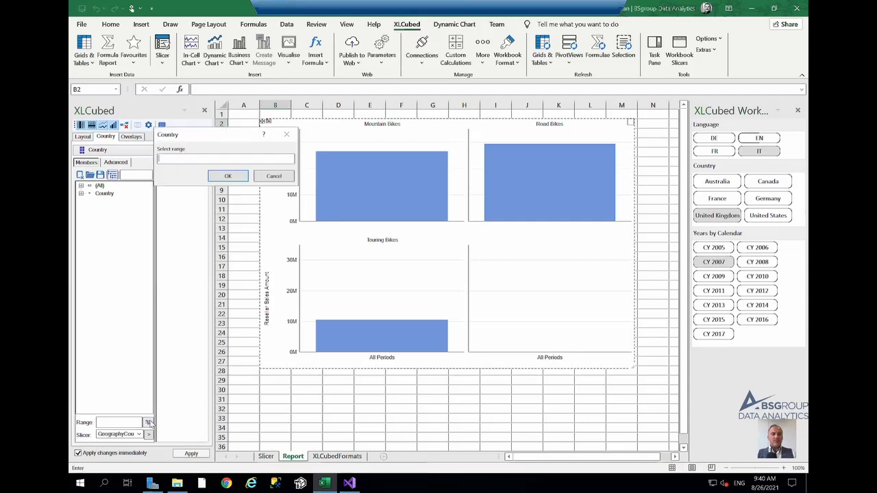
click(266, 456)
drag(570, 140, 577, 287)
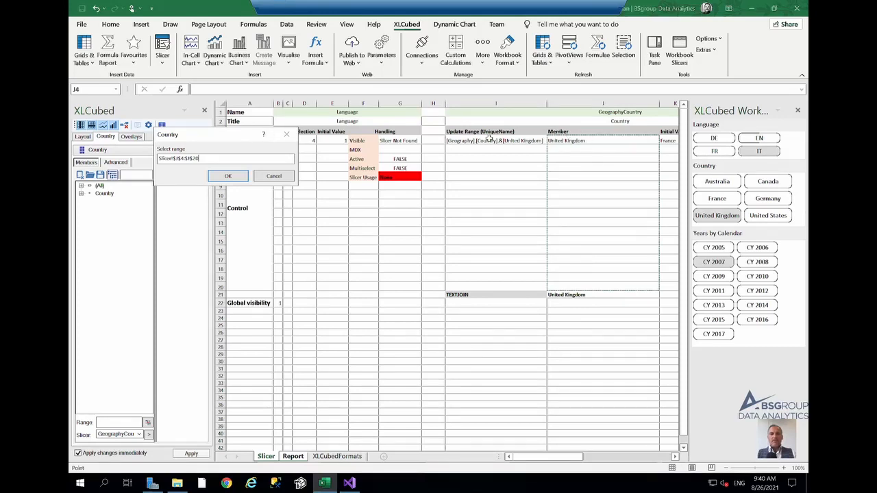
drag(488, 140, 495, 287)
click(230, 177)
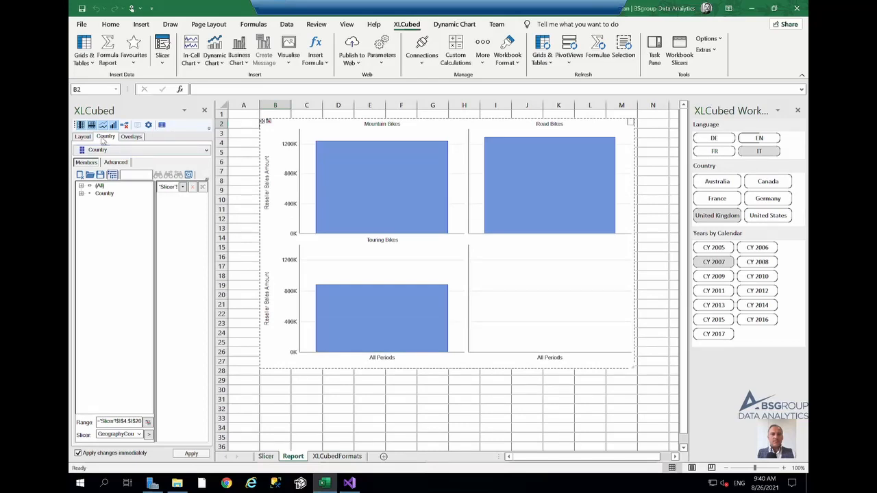
- Link the chart's Date Calendar category to the DateCalendarYear slicer and show its descendants at Calendar Quarter
click(83, 136)
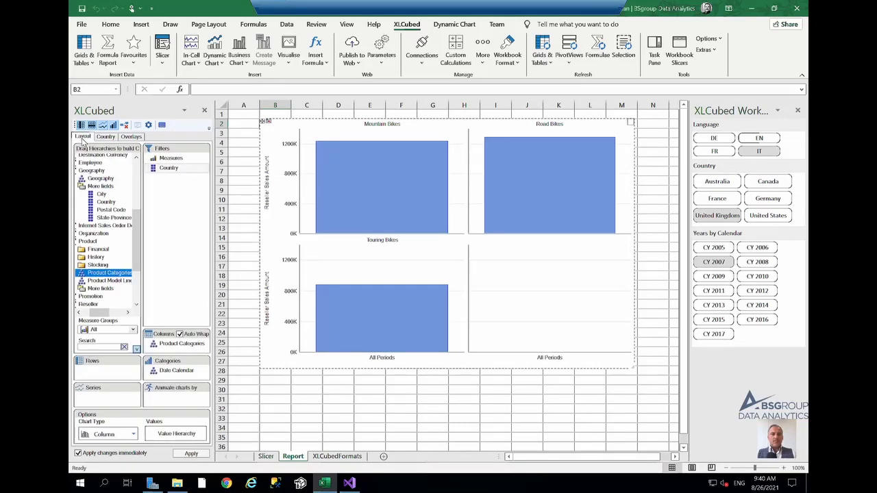
double_click(176, 370)
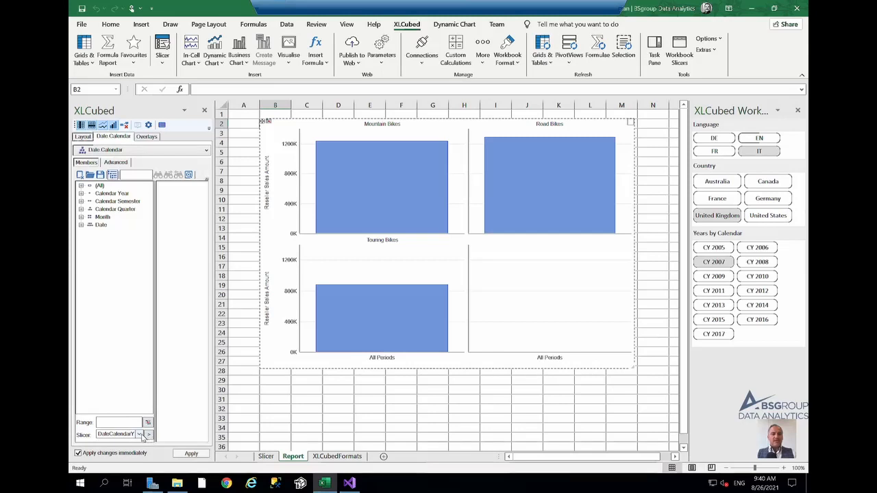
click(139, 435)
click(137, 441)
click(148, 434)
click(182, 187)
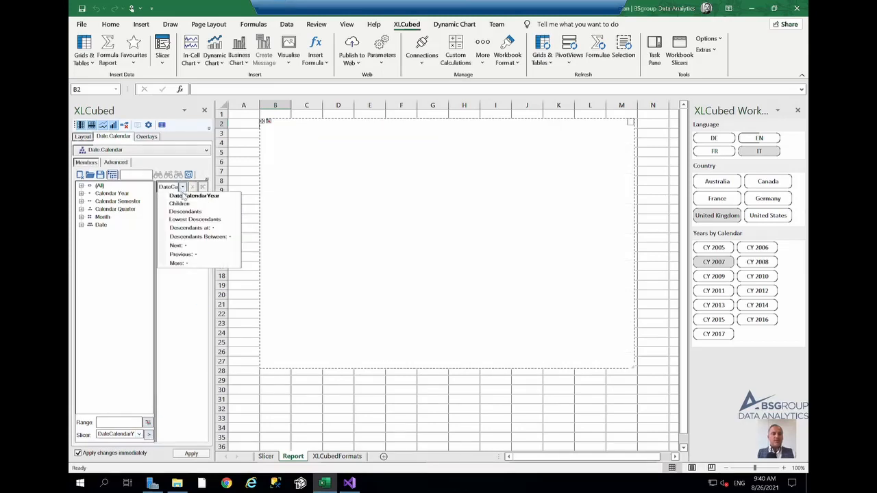
mouse_move(188, 232)
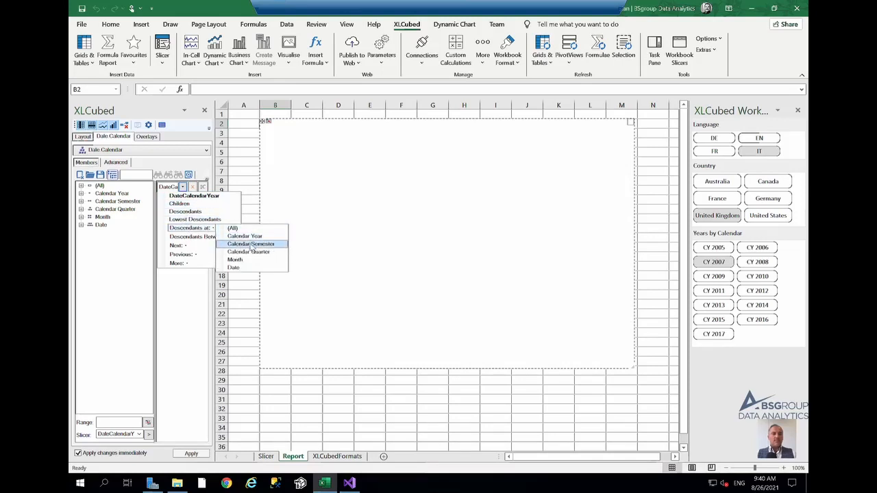
click(250, 254)
- Return to the chart layout and select Germany, CY 2010 and CY 2008 in the slicers
click(82, 136)
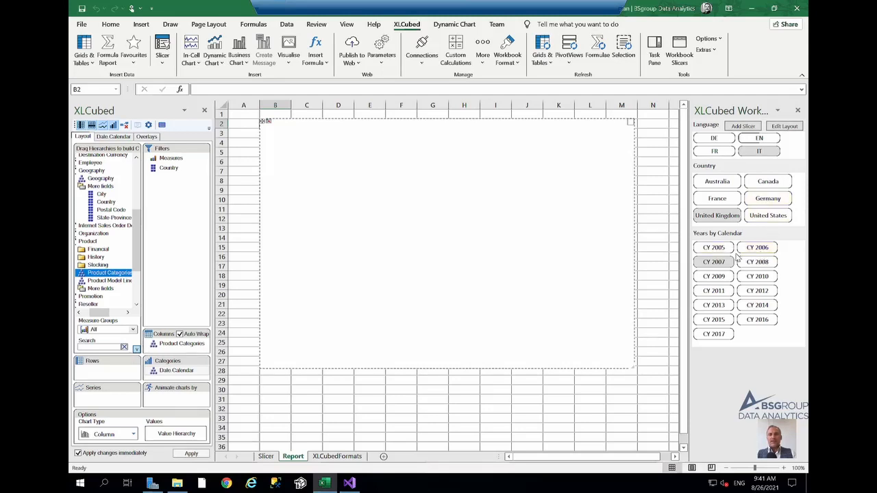
click(770, 199)
click(758, 276)
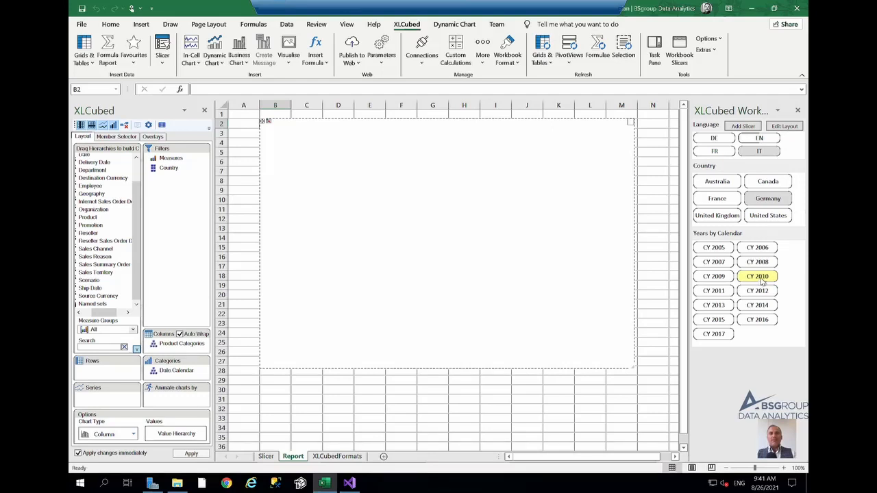
click(762, 264)
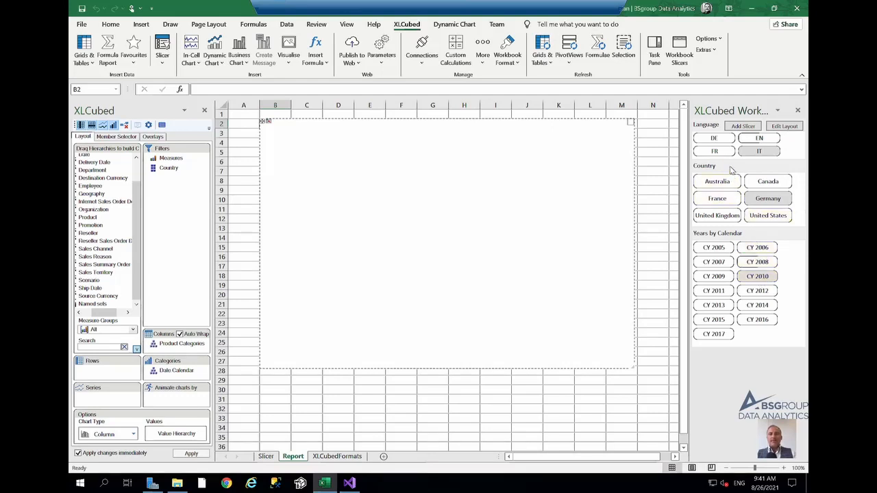
- Edit the Country slicer to hide members with no data and filter it by Date.Calendar from the DateCalendarYear slicer
right_click(730, 167)
click(679, 174)
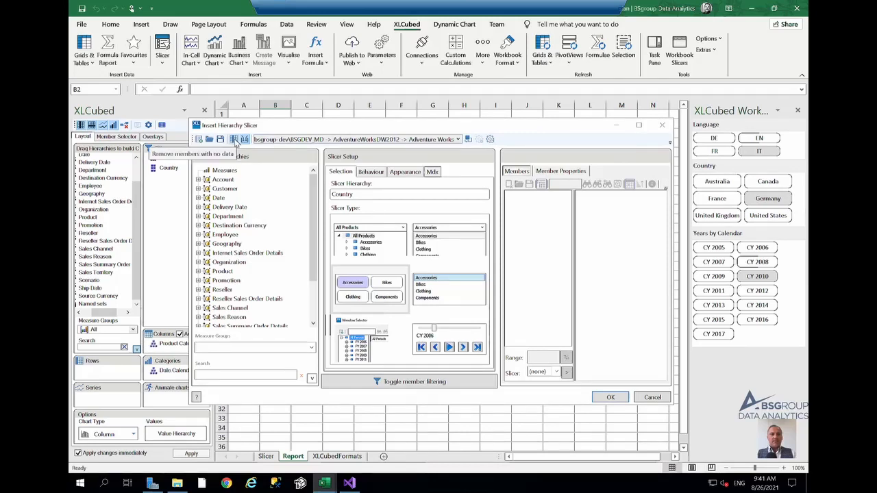
click(235, 140)
click(198, 197)
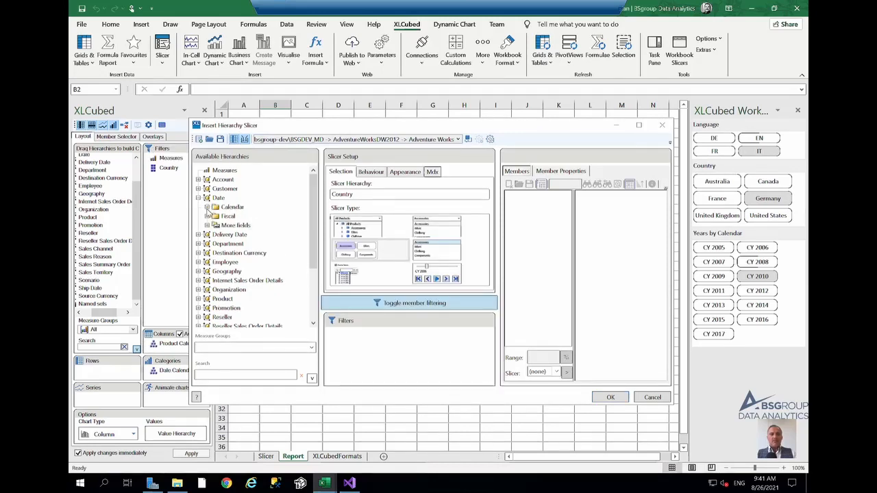
click(207, 207)
click(245, 216)
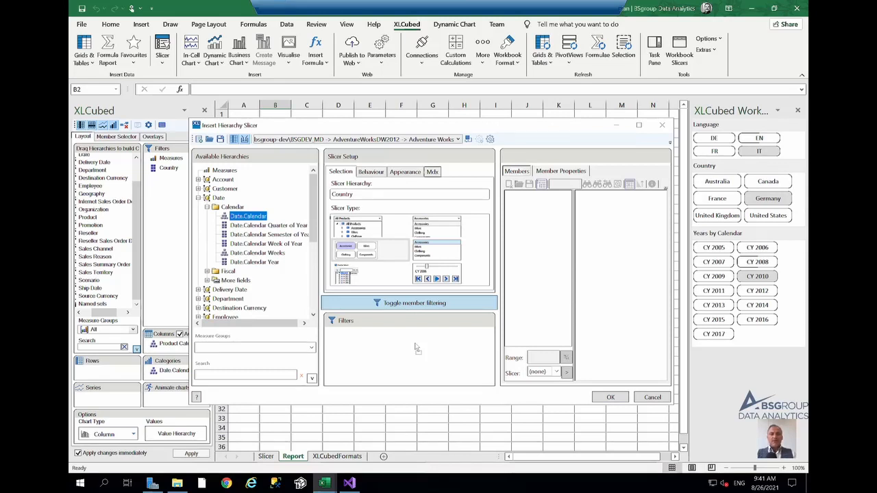
drag(245, 216, 416, 348)
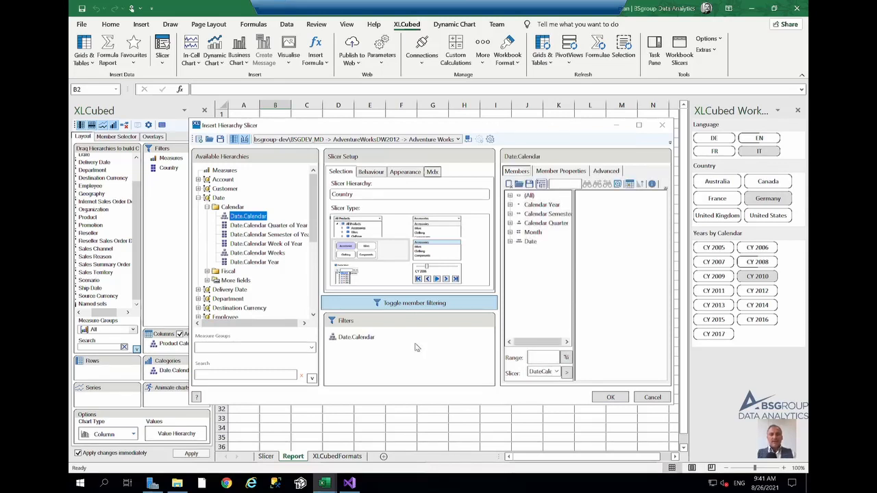
click(567, 372)
click(617, 402)
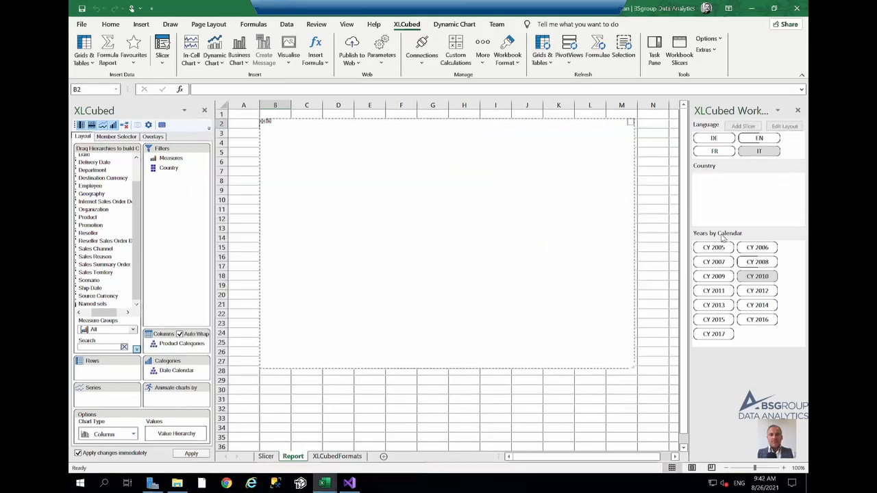
- Edit the Years by Calendar slicer to hide members with no data and filter it by Country from the GeographyCountry slicer
right_click(722, 234)
click(707, 243)
click(233, 140)
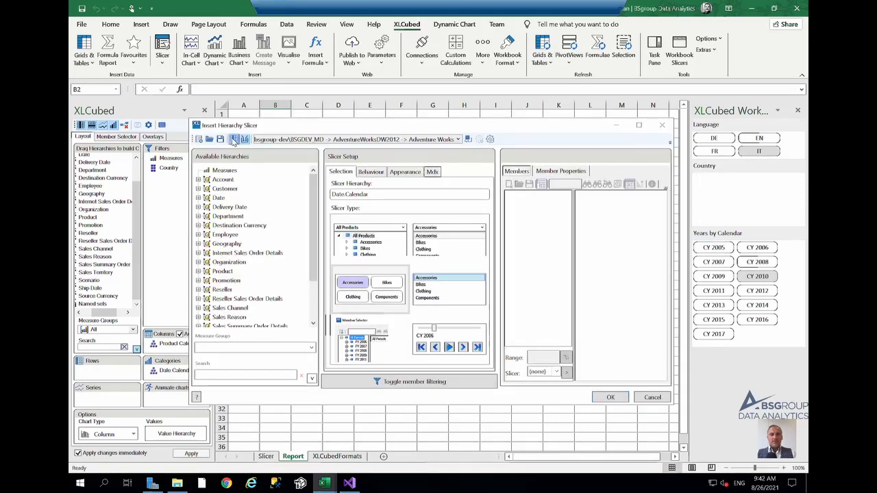
click(198, 243)
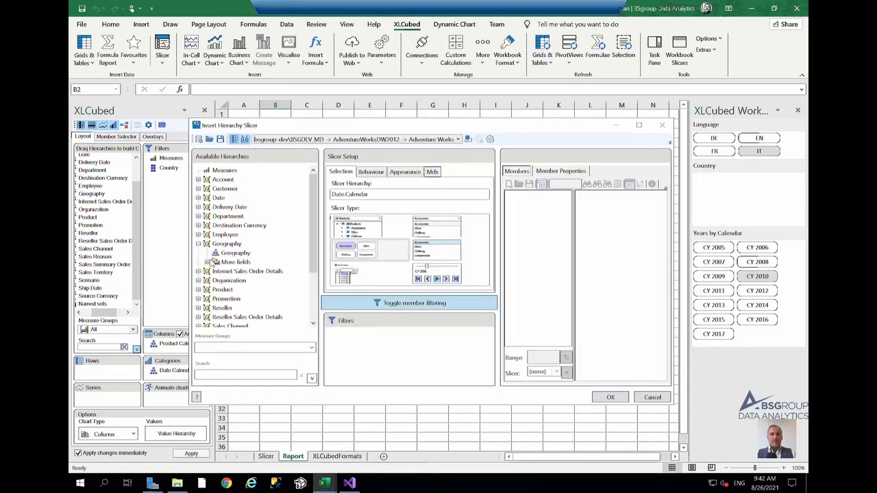
click(207, 262)
drag(234, 285, 379, 346)
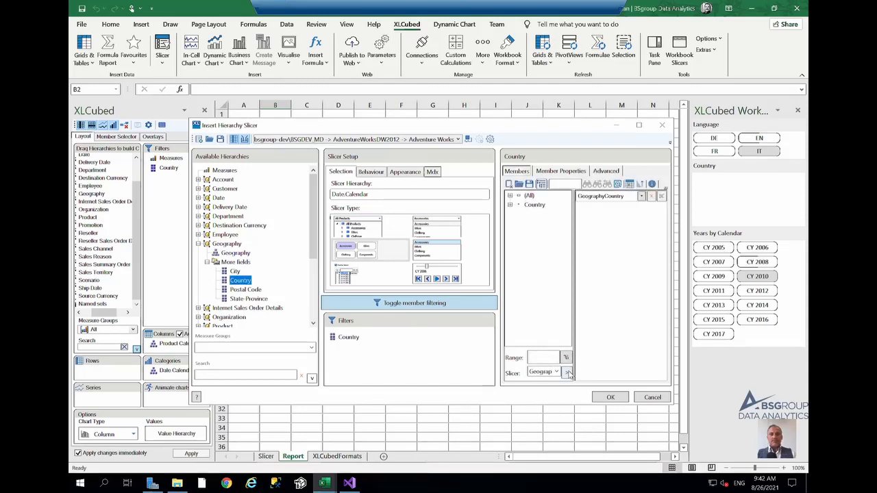
click(615, 398)
- Select CY 2013, United States, United Kingdom, Canada and CY 2014 in the slicers to test their cross-filtering
click(758, 247)
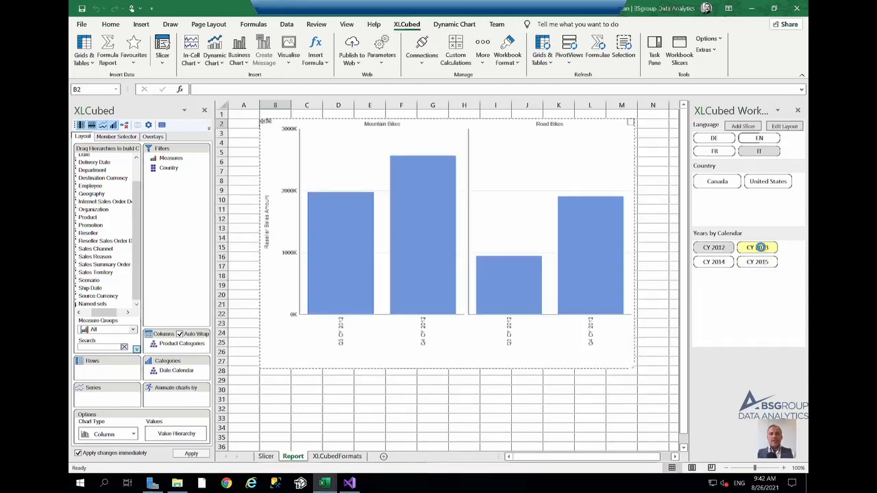
click(767, 202)
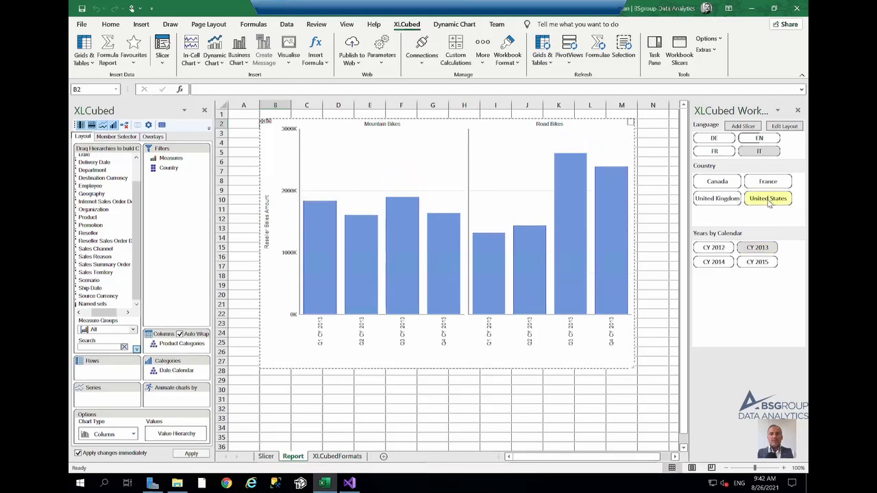
click(717, 200)
click(717, 182)
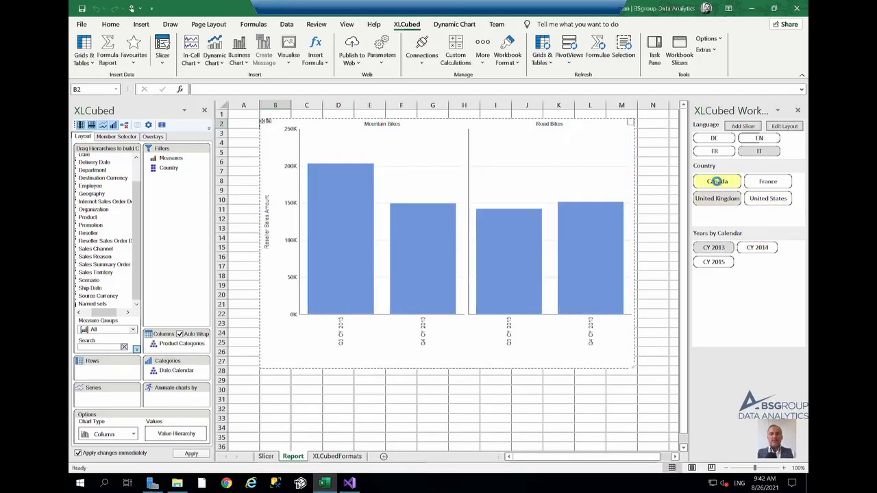
click(713, 262)
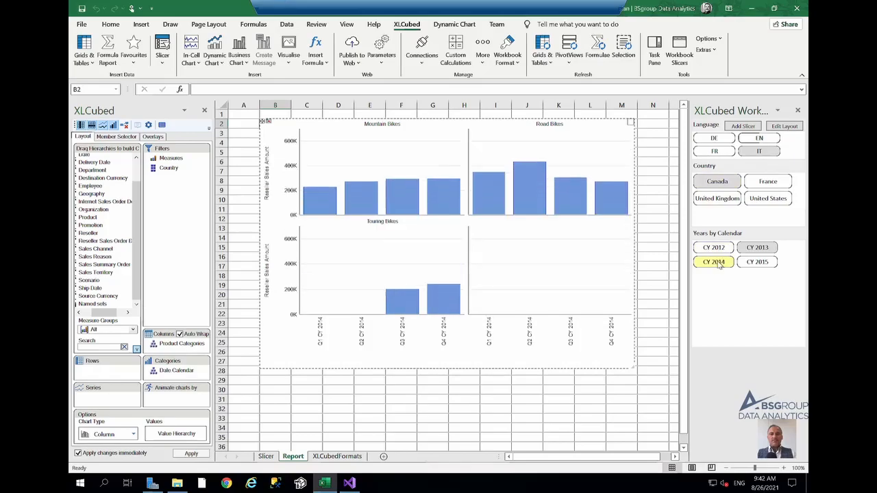